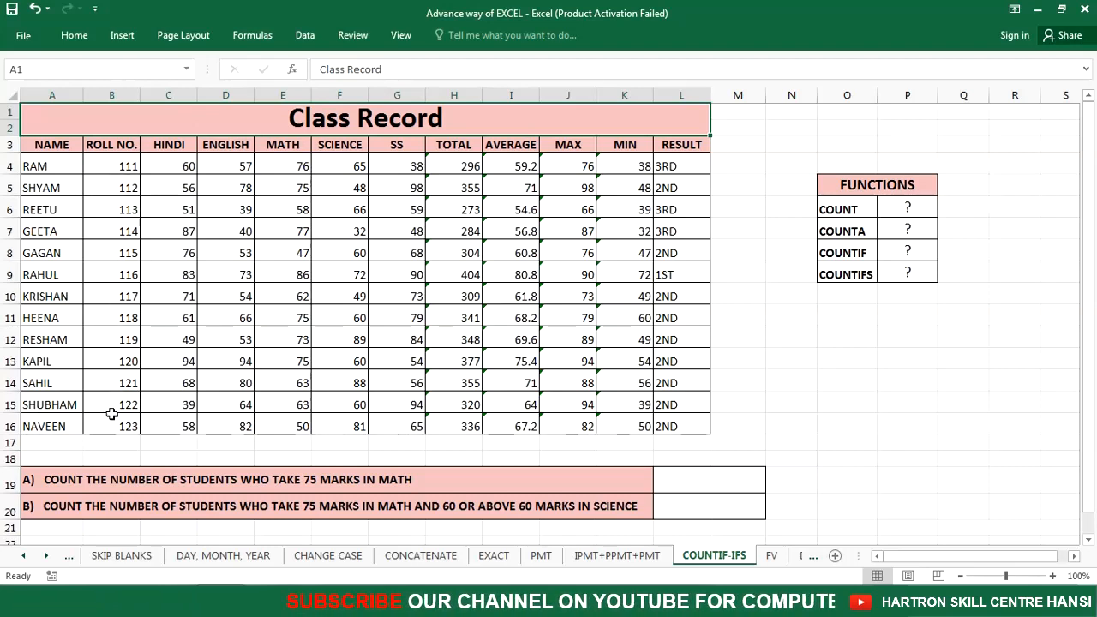
Enter =COUNT(B4:B16) in cell B17 to count the numeric roll numbers.
{"action": "left_click", "coordinate": [113, 440]}
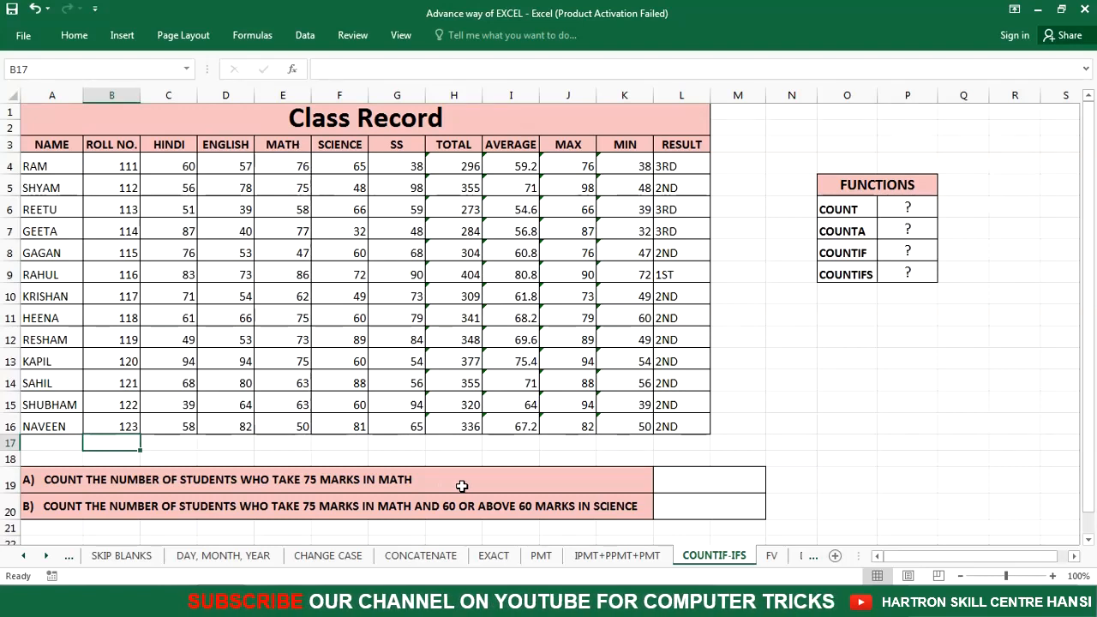
{"action": "type", "text": "=c"}
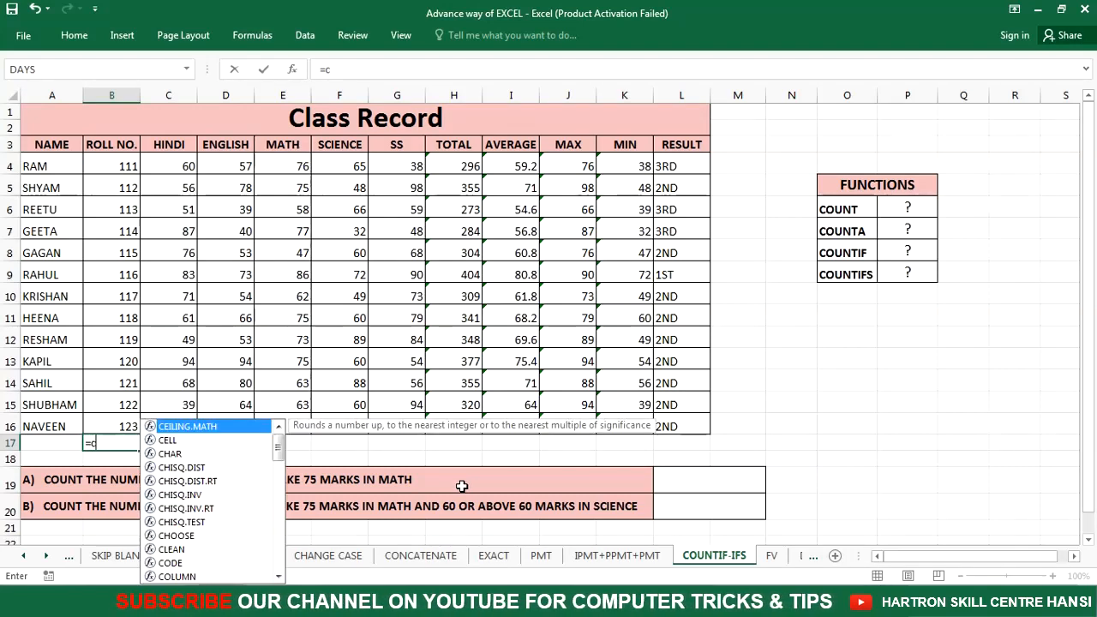
{"action": "type", "text": "ount"}
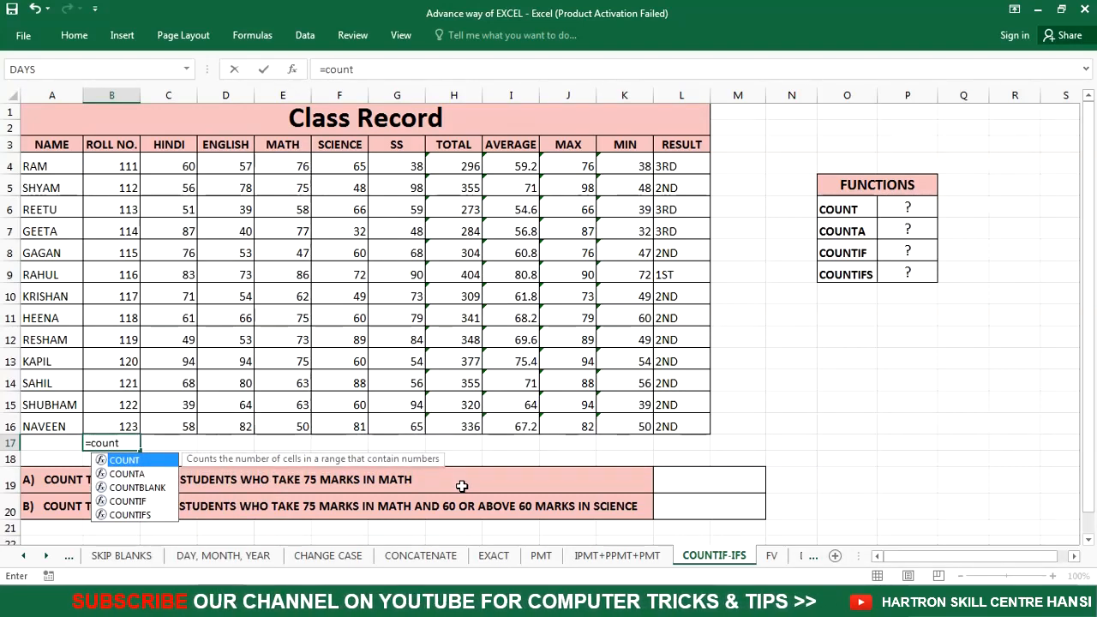
{"action": "key", "text": "Tab"}
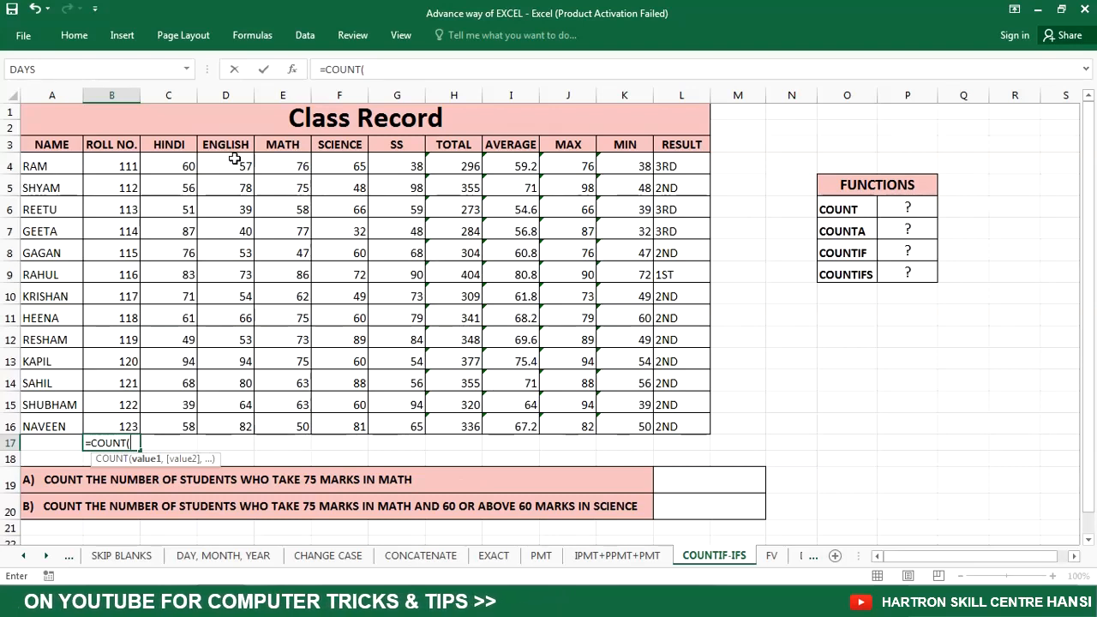
{"action": "left_click_drag", "start_coordinate": [110, 161], "coordinate": [112, 425]}
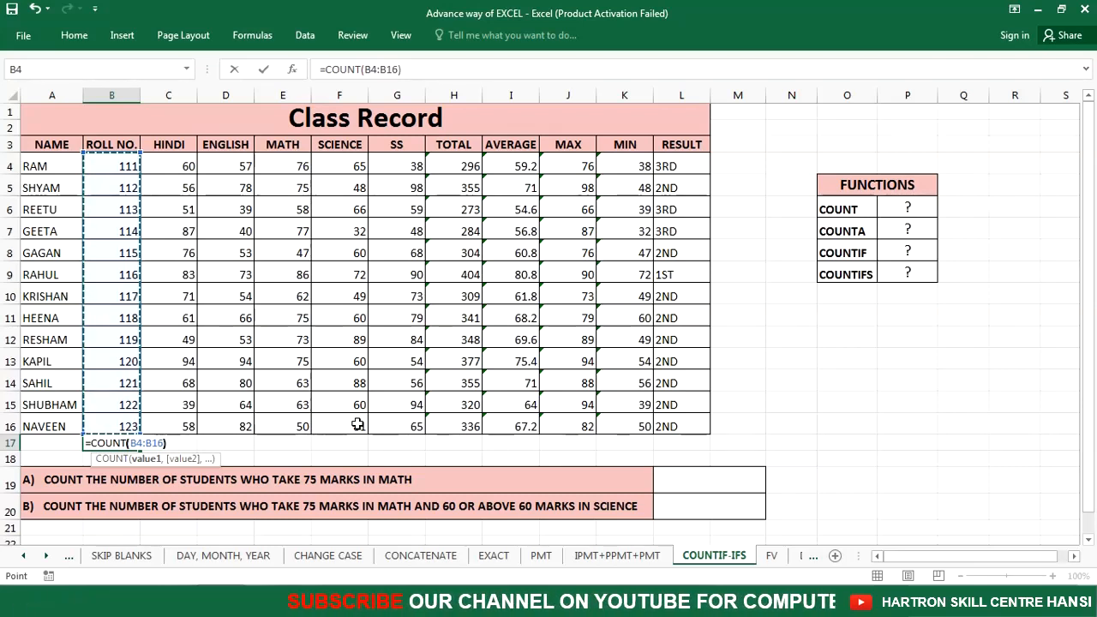
{"action": "type", "text": ")"}
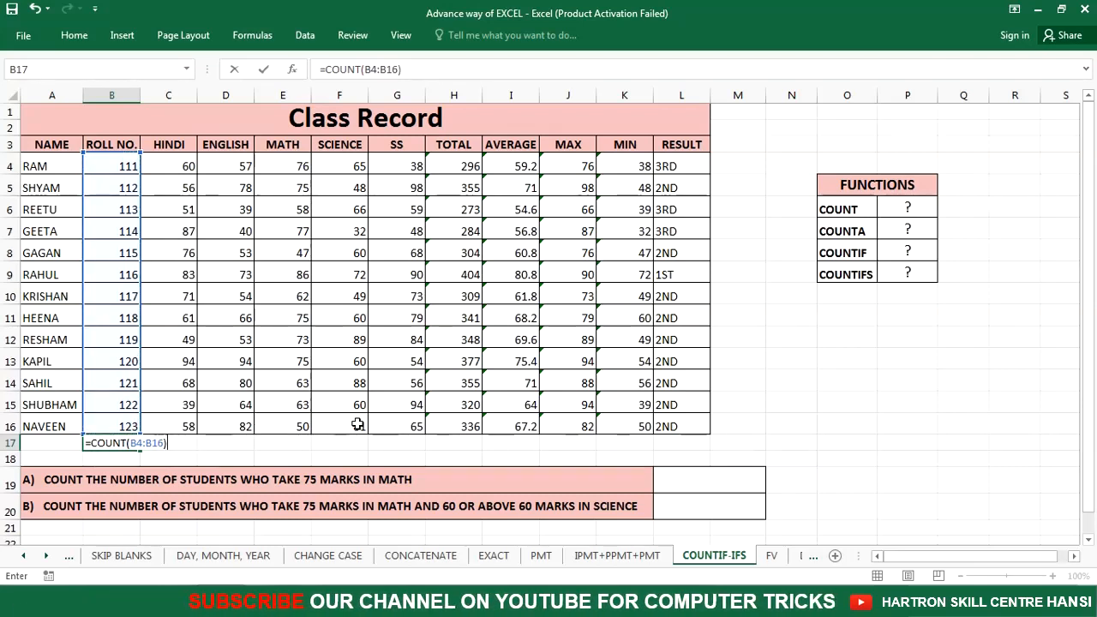
{"action": "key", "text": "Return"}
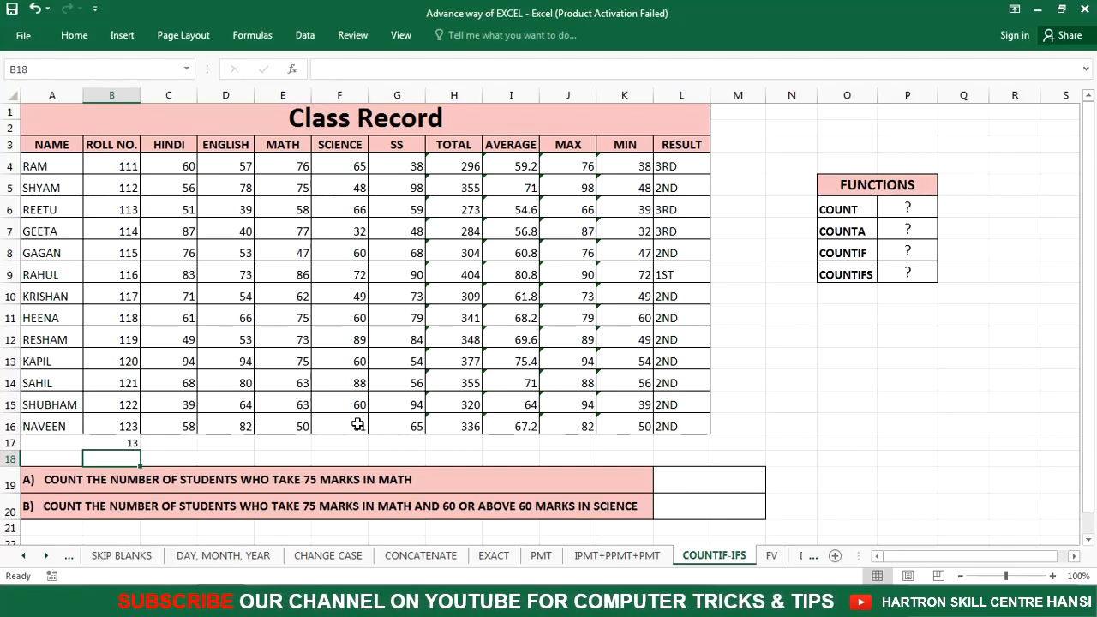
Enter =COUNTA(A4:A16) in cell A17 to count the non-empty student name cells.
{"action": "left_click", "coordinate": [40, 442]}
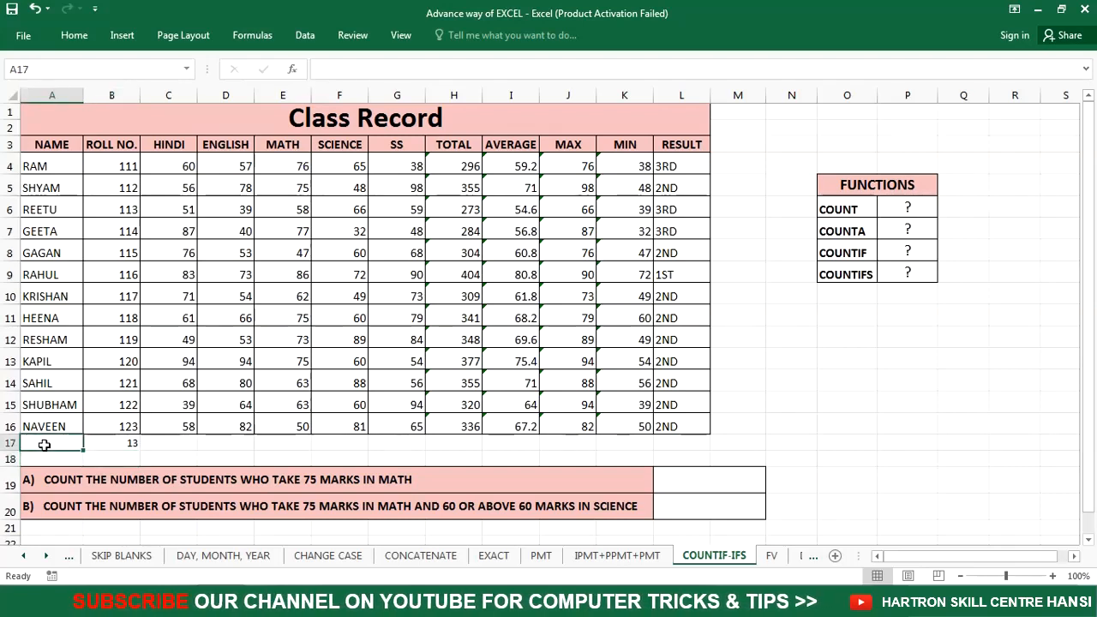
{"action": "type", "text": "="}
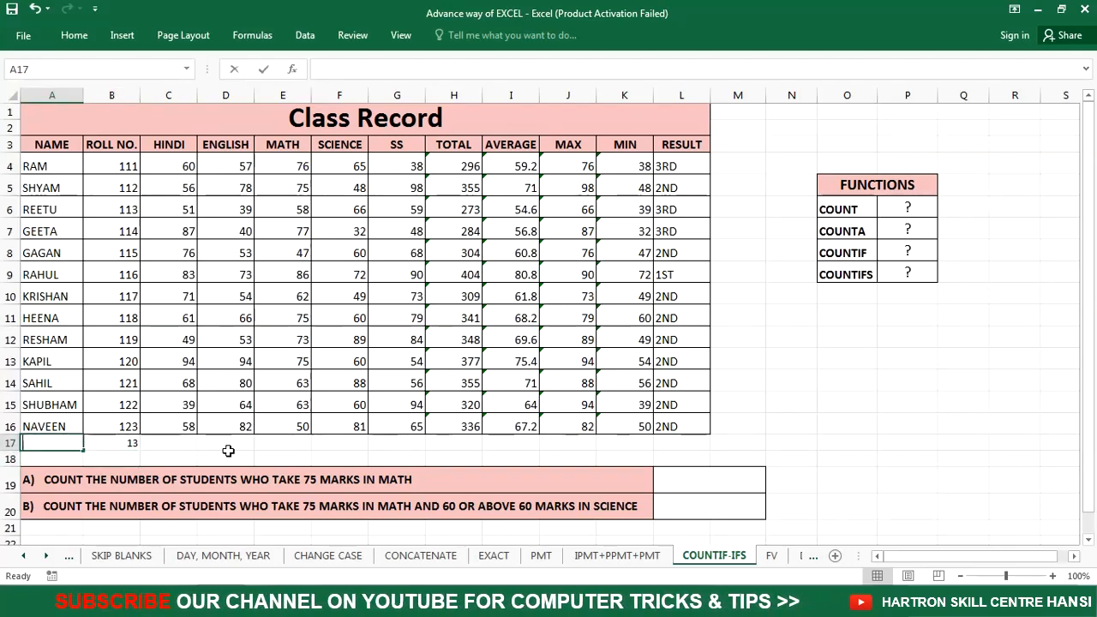
{"action": "type", "text": "counta"}
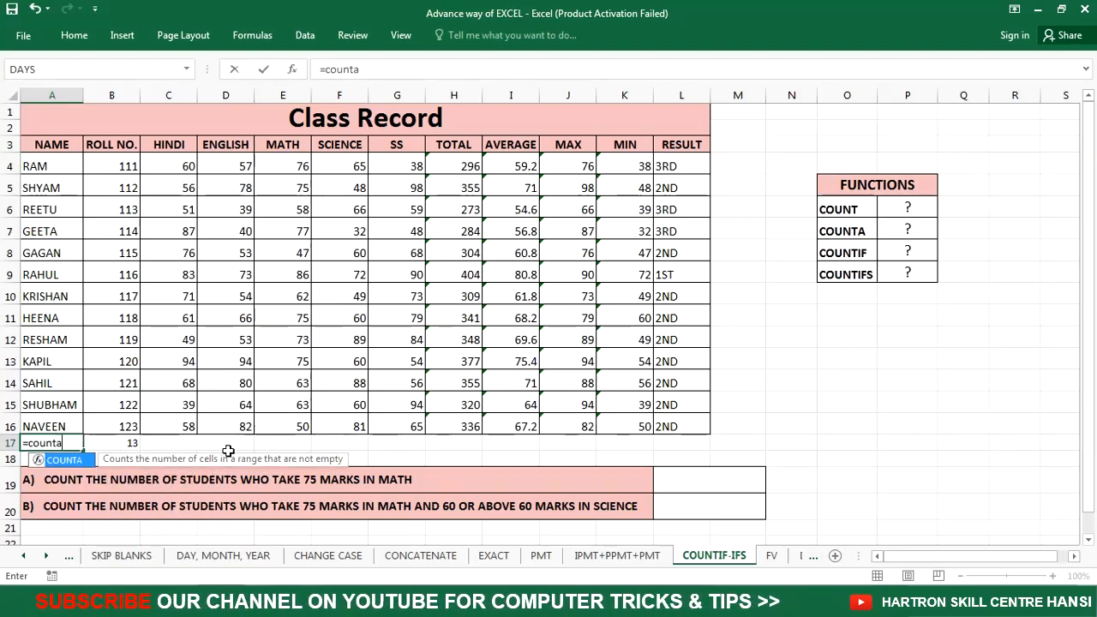
{"action": "key", "text": "Tab"}
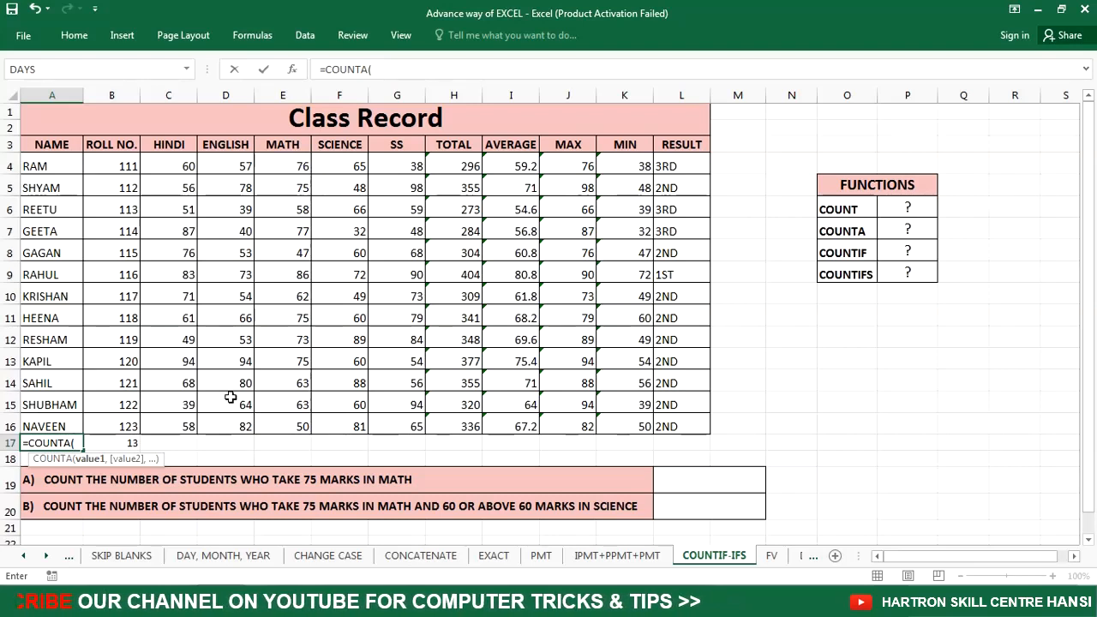
{"action": "left_click", "coordinate": [58, 174]}
{"action": "left_click_drag", "start_coordinate": [58, 178], "coordinate": [60, 430]}
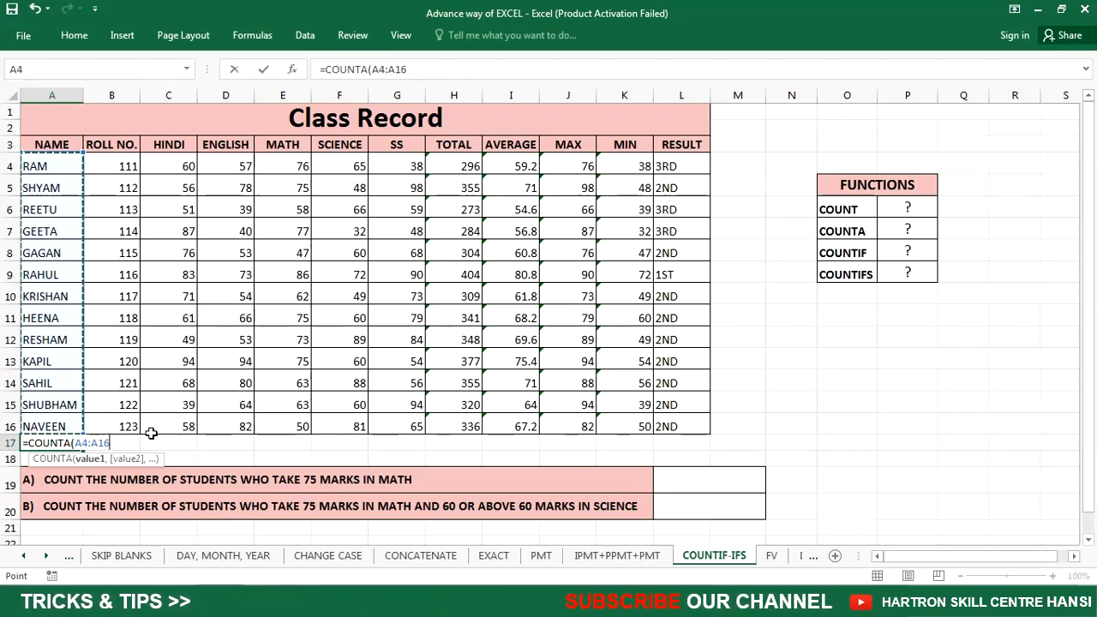
{"action": "type", "text": ")"}
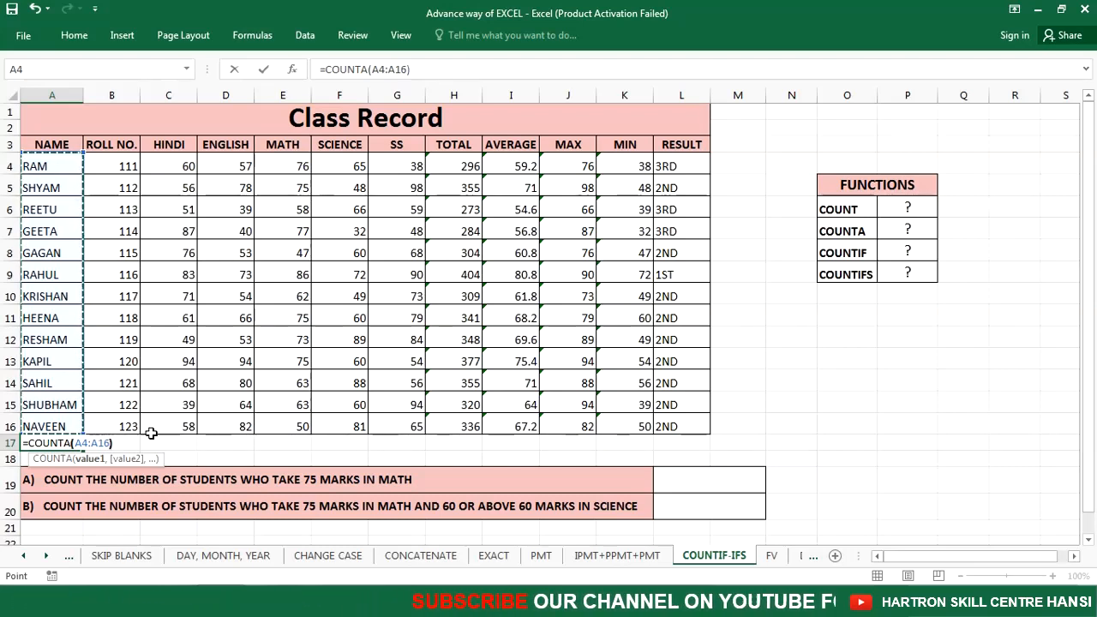
{"action": "key", "text": "ctrl+Return"}
{"action": "key", "text": "Return"}
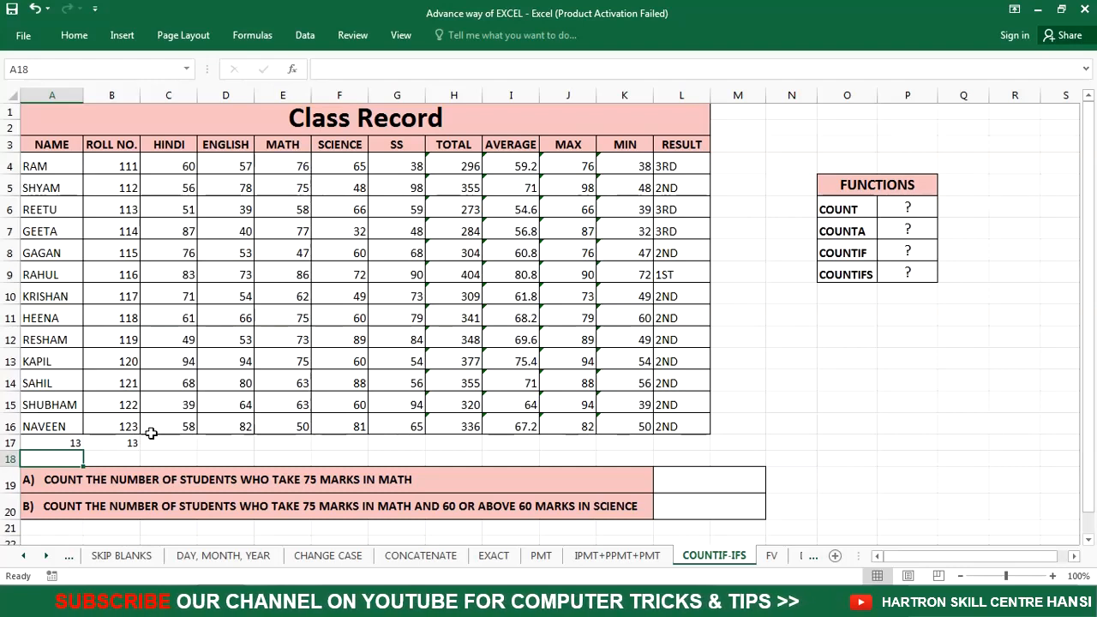
Enter =COUNT(A4:A16) in cell A18 to try the numeric count on the student names.
{"action": "type", "text": "=count"}
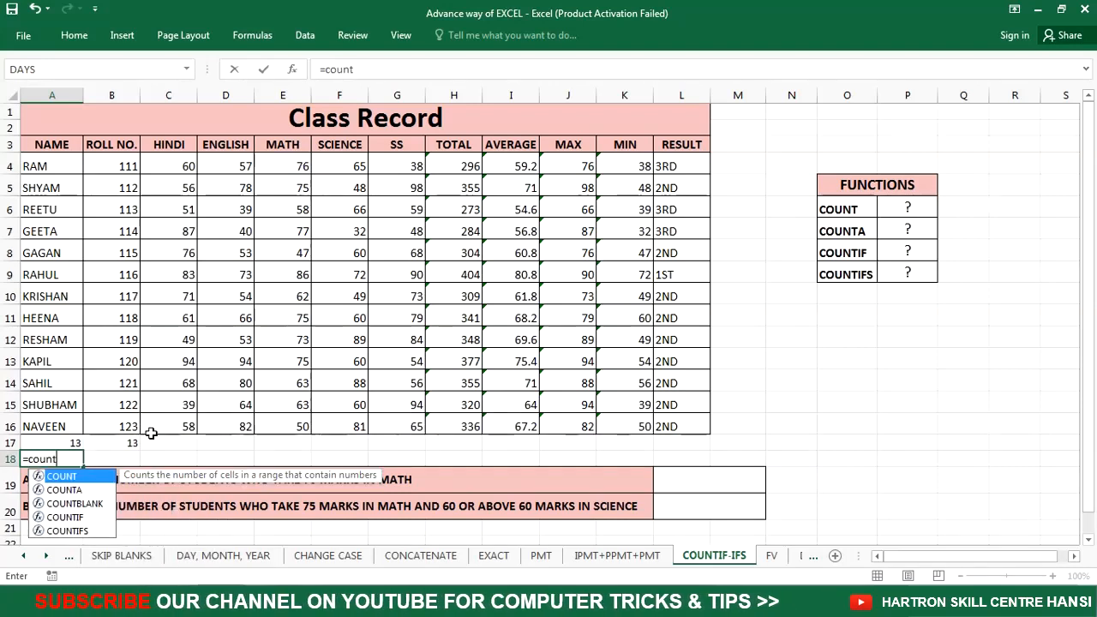
{"action": "key", "text": "Tab"}
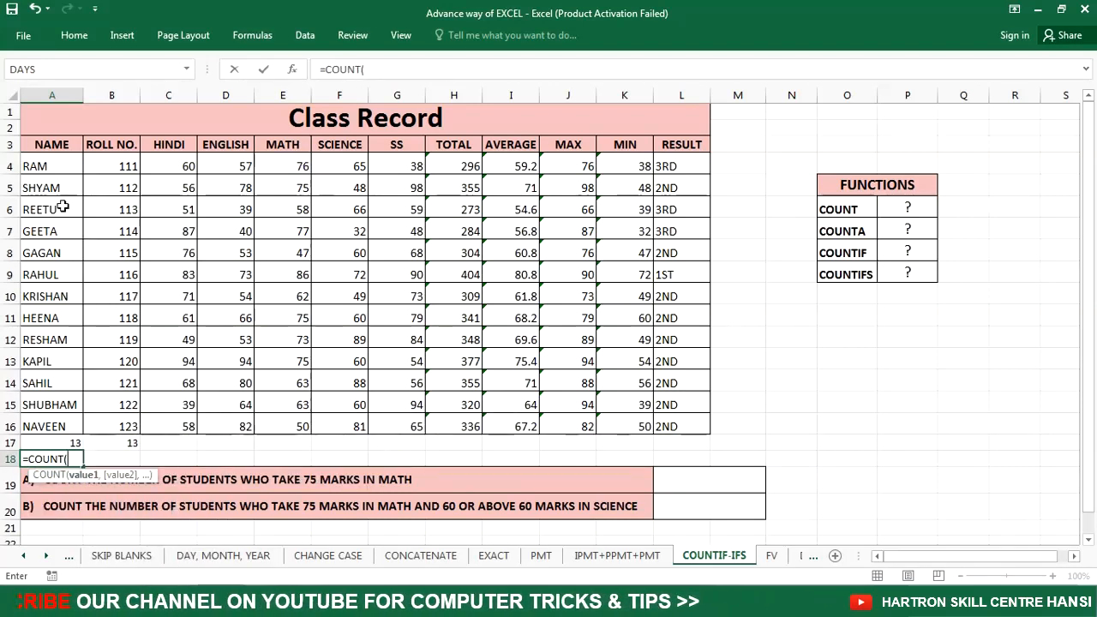
{"action": "left_click_drag", "start_coordinate": [55, 167], "coordinate": [52, 426]}
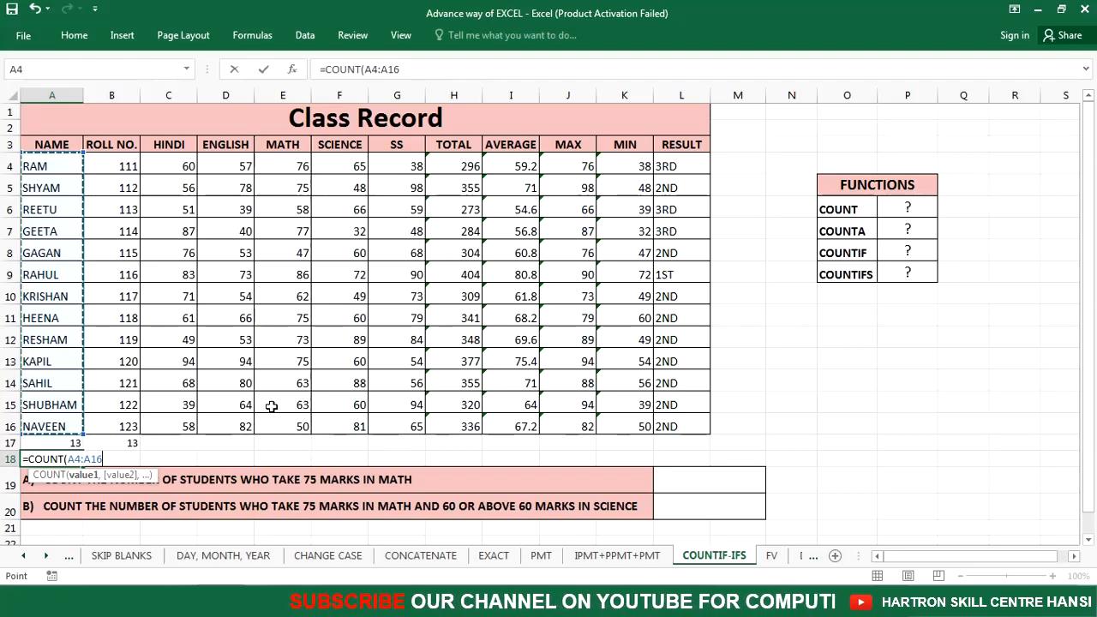
{"action": "type", "text": ")"}
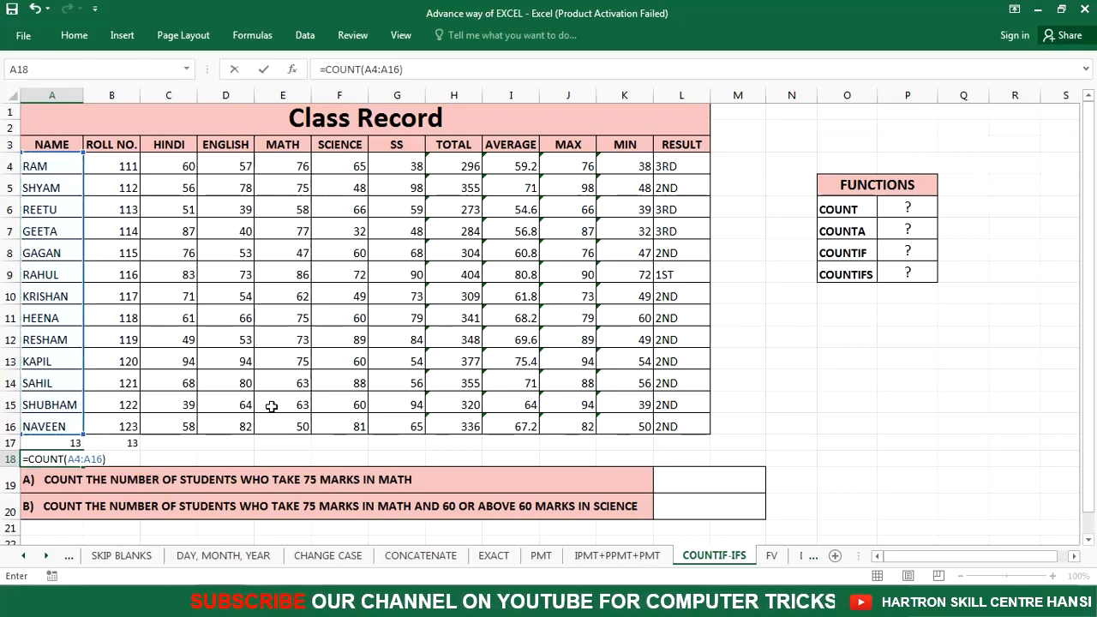
{"action": "key", "text": "Return"}
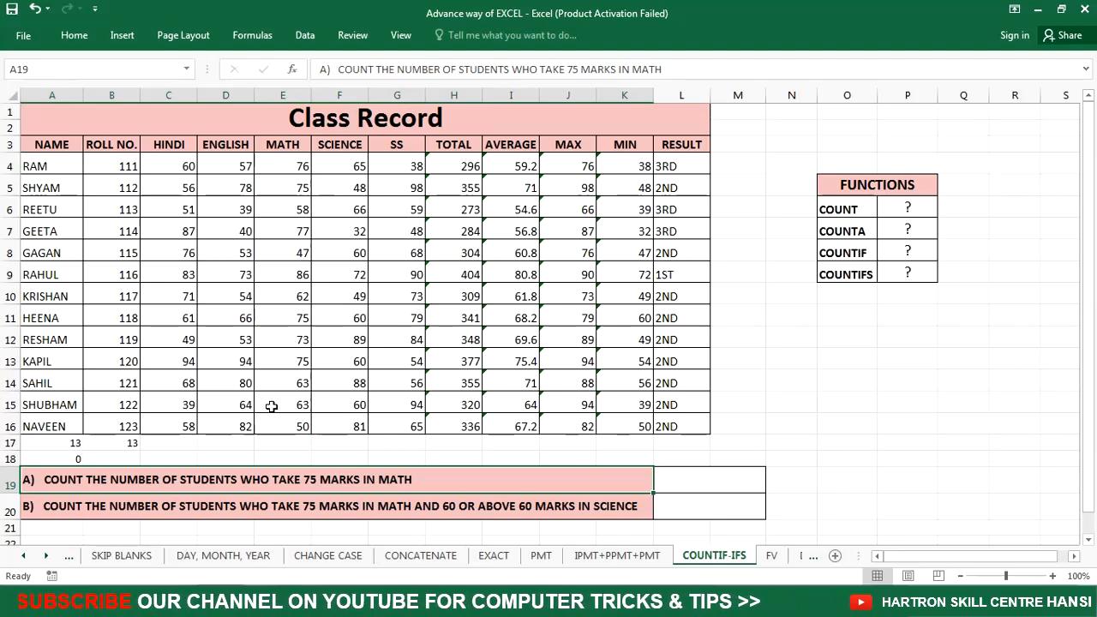
Enter =COUNTA(B4:B16) in cell B18 to count the non-empty roll number cells.
{"action": "key", "text": "Up"}
{"action": "key", "text": "Right"}
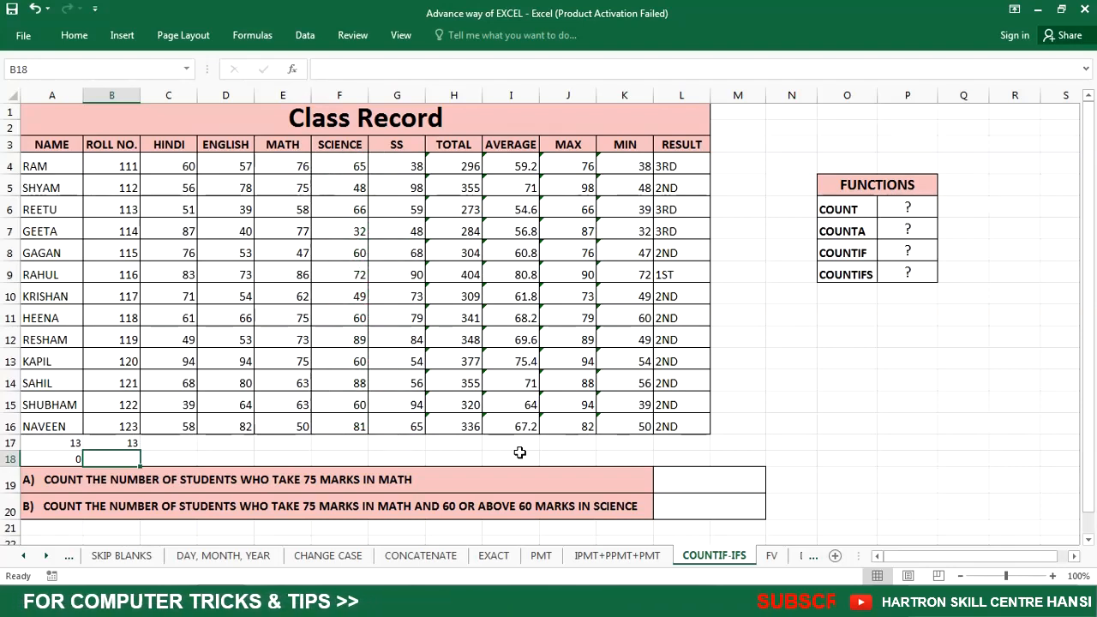
{"action": "key", "text": "F2"}
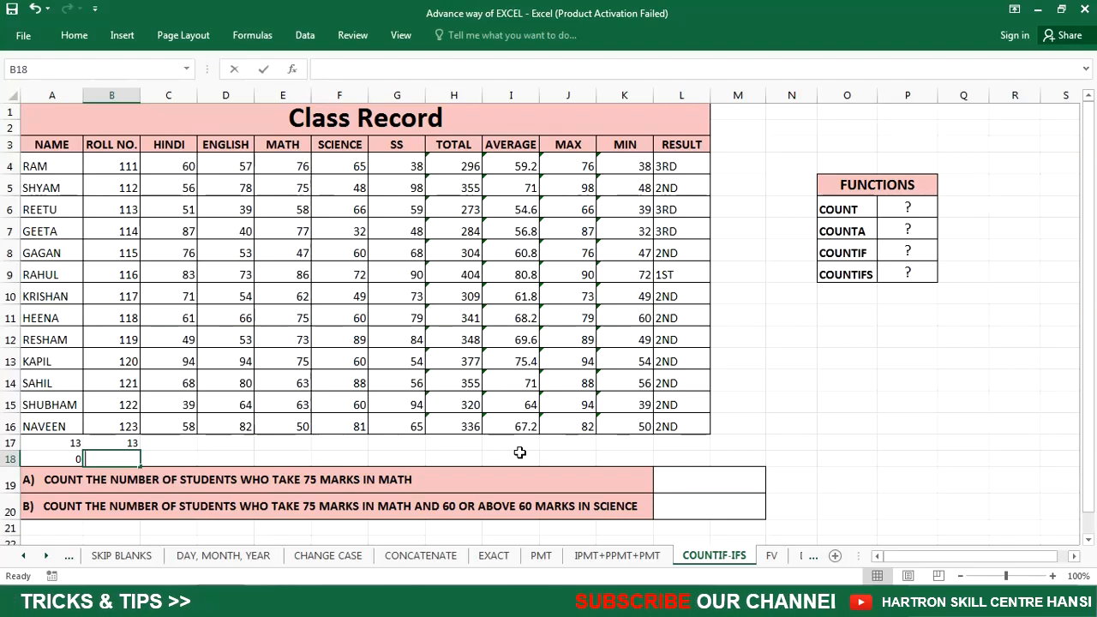
{"action": "type", "text": "=counta"}
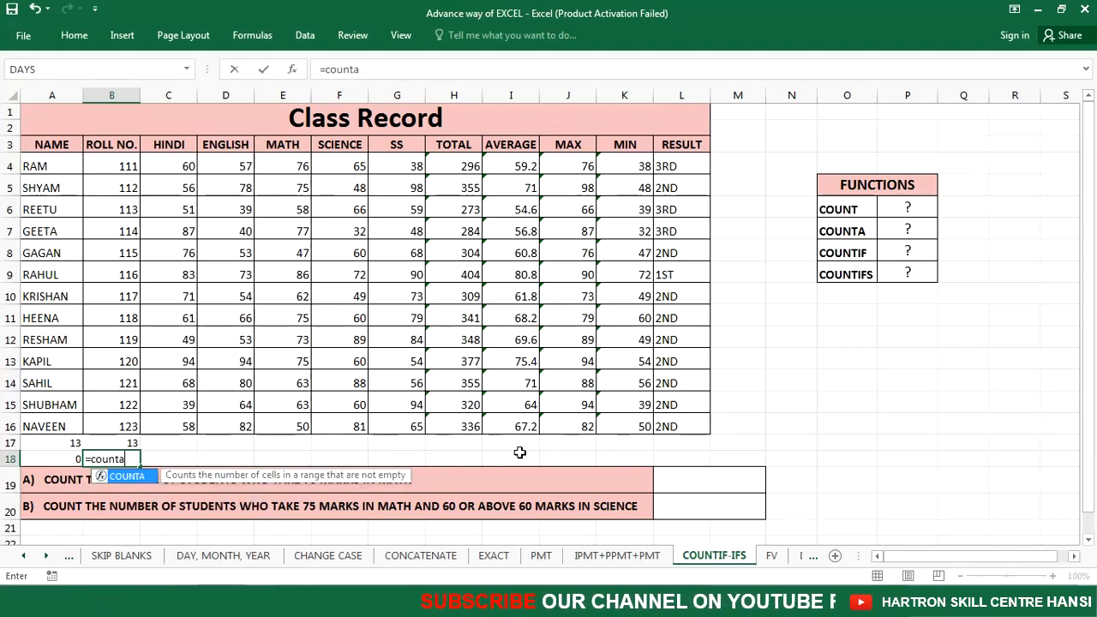
{"action": "key", "text": "Tab"}
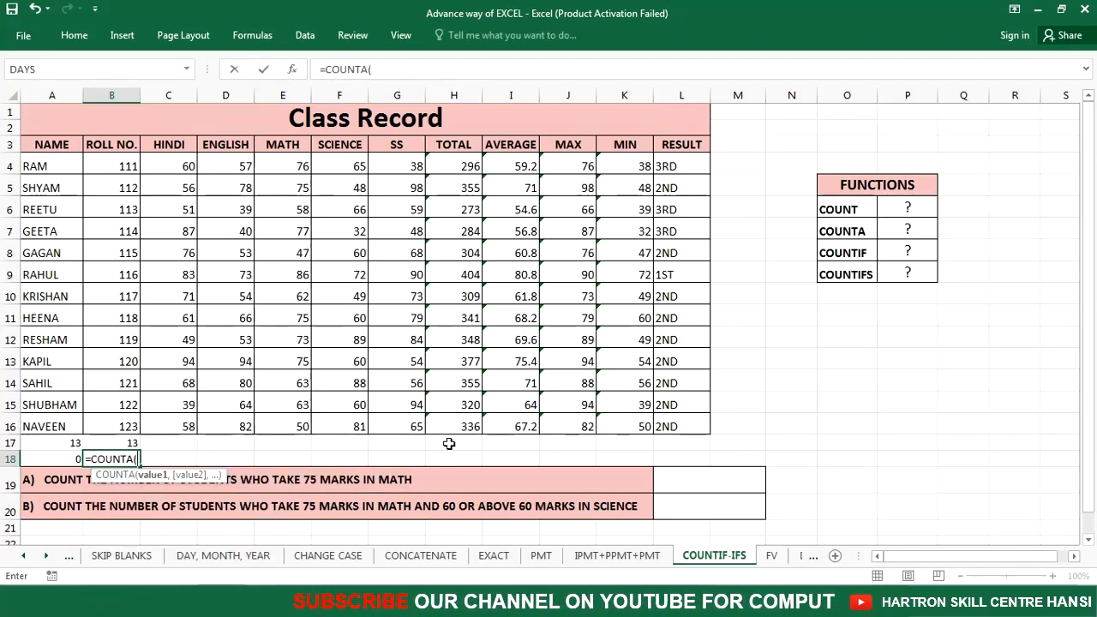
{"action": "left_click", "coordinate": [114, 167]}
{"action": "left_click_drag", "start_coordinate": [114, 187], "coordinate": [112, 426]}
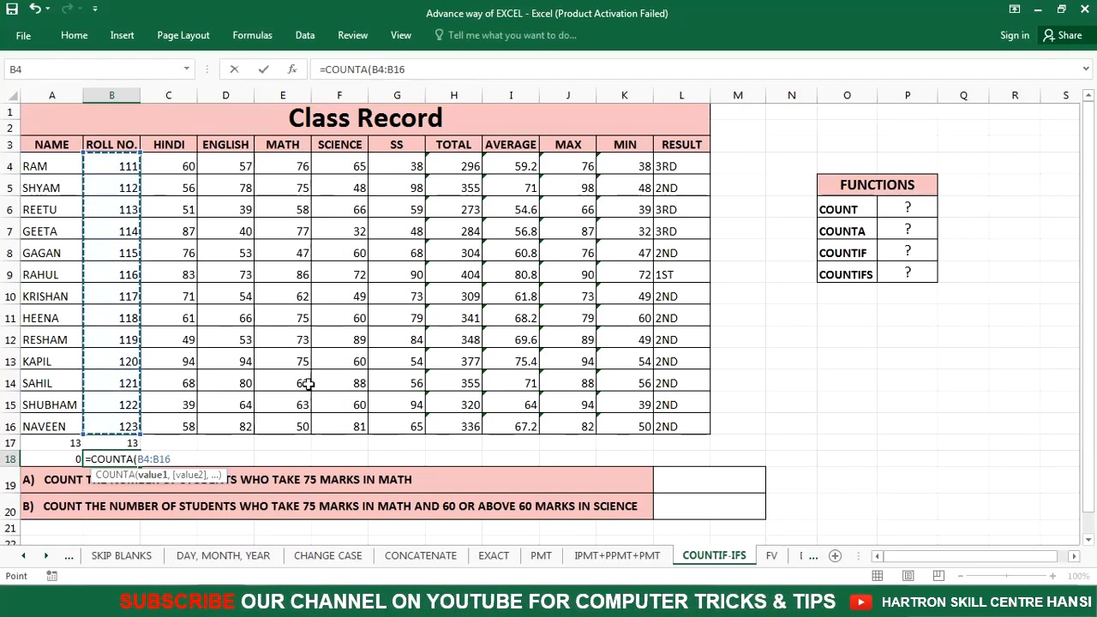
{"action": "type", "text": ")"}
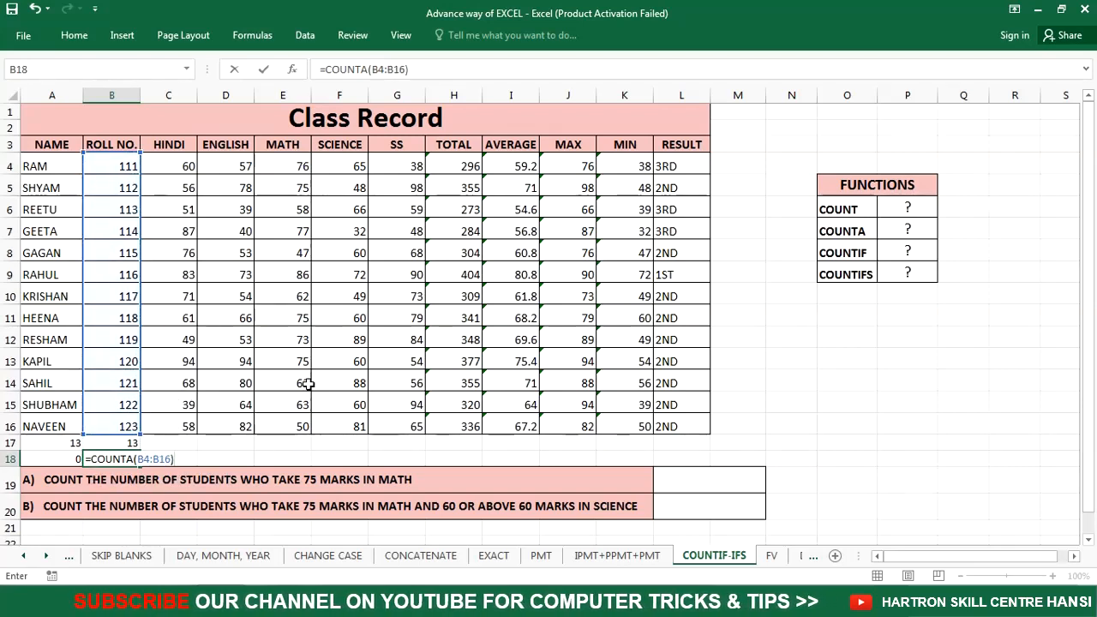
{"action": "key", "text": "Return"}
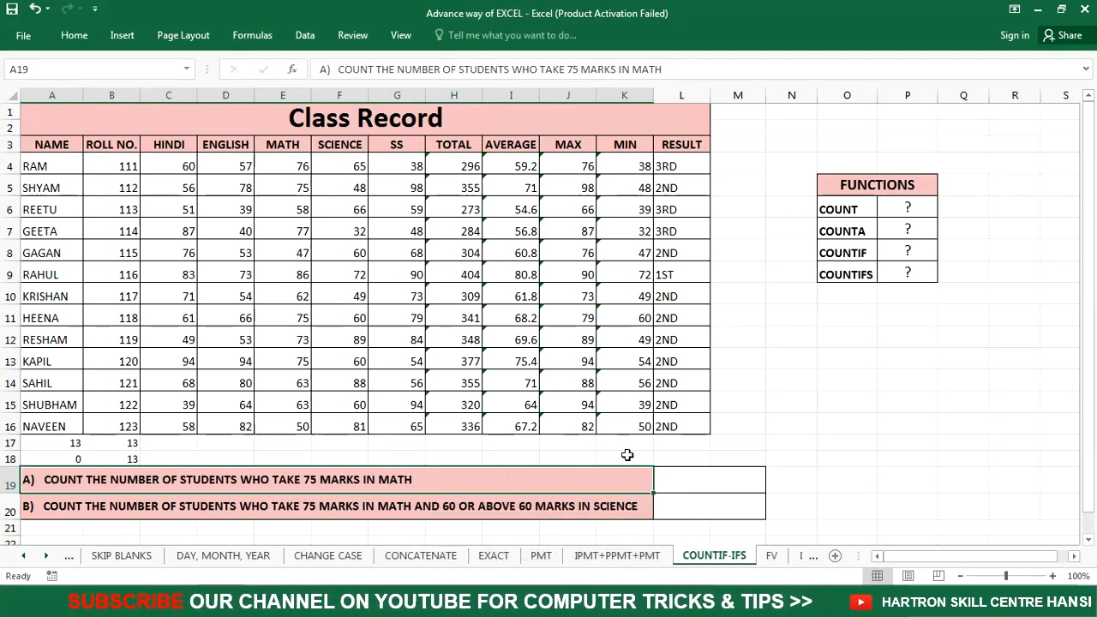
Answer question A in cell L19 with =COUNTIF(E4:E16,75), and select the MATH column to check the marks.
{"action": "left_click", "coordinate": [697, 479]}
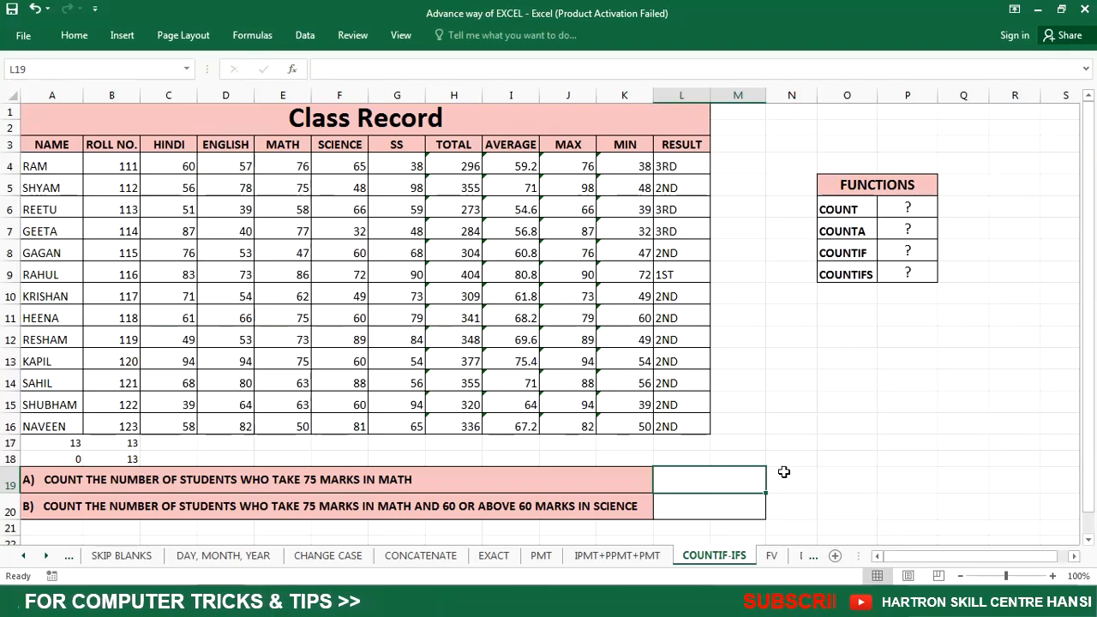
{"action": "type", "text": "=countif"}
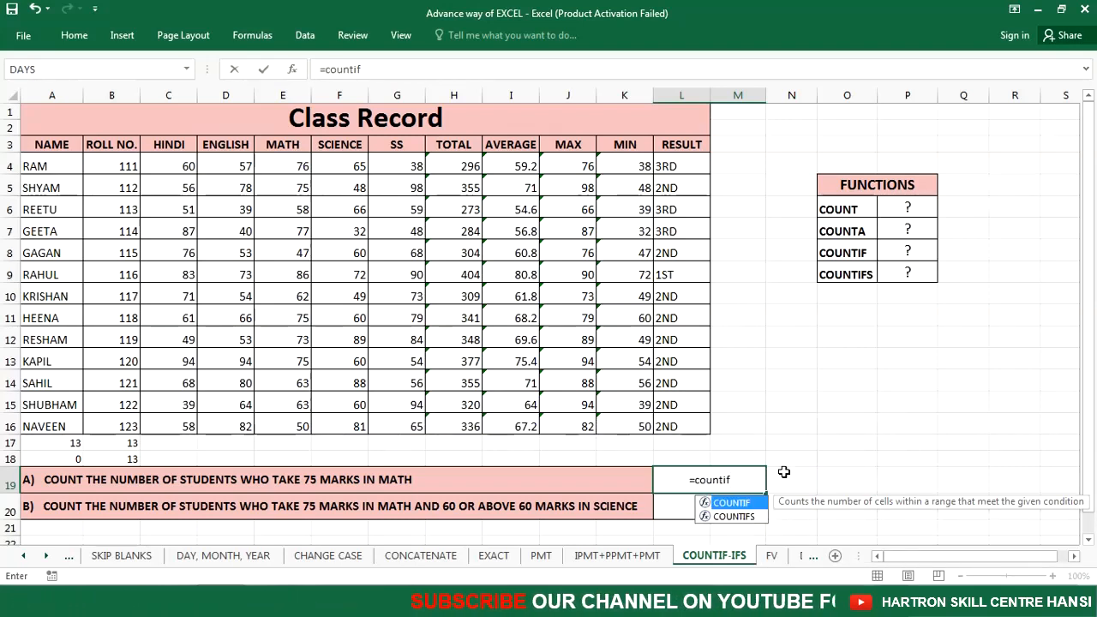
{"action": "key", "text": "Tab"}
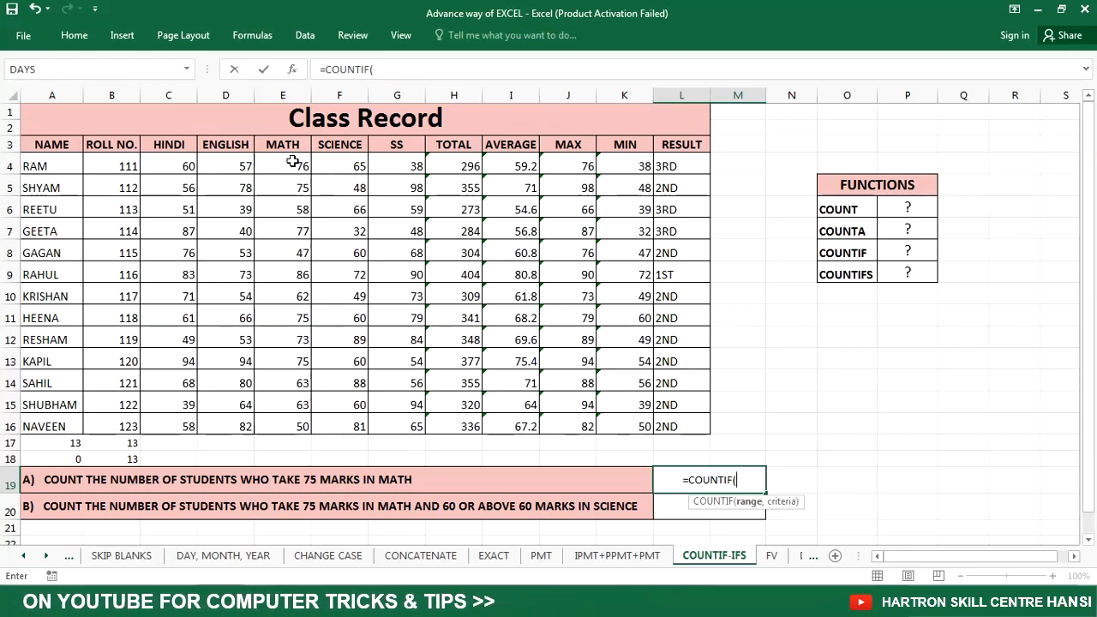
{"action": "left_click_drag", "start_coordinate": [291, 161], "coordinate": [282, 429]}
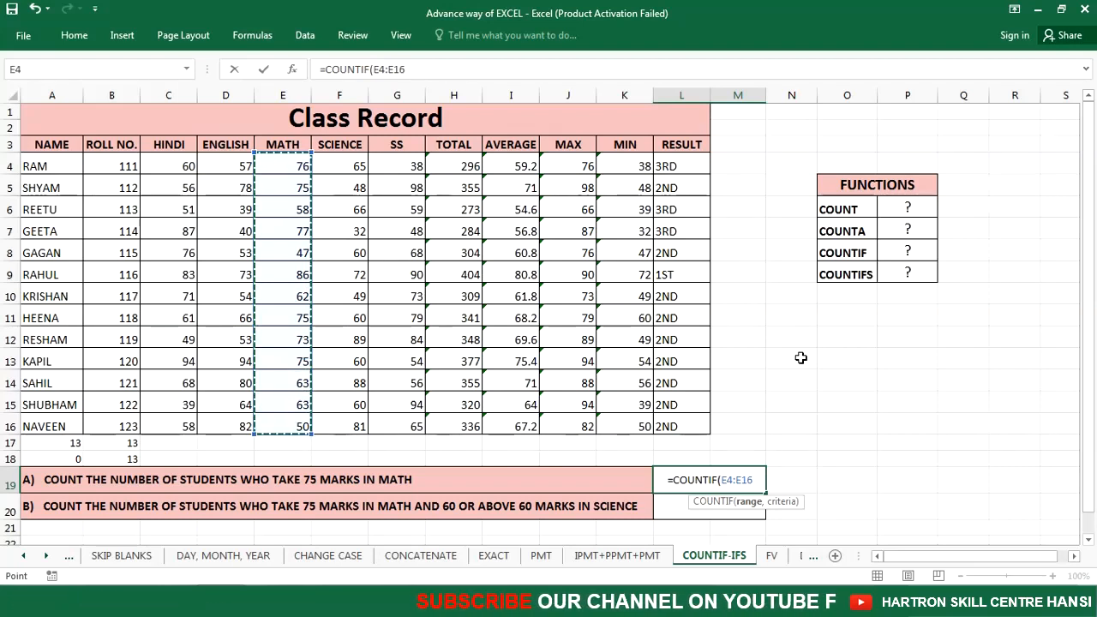
{"action": "type", "text": ","}
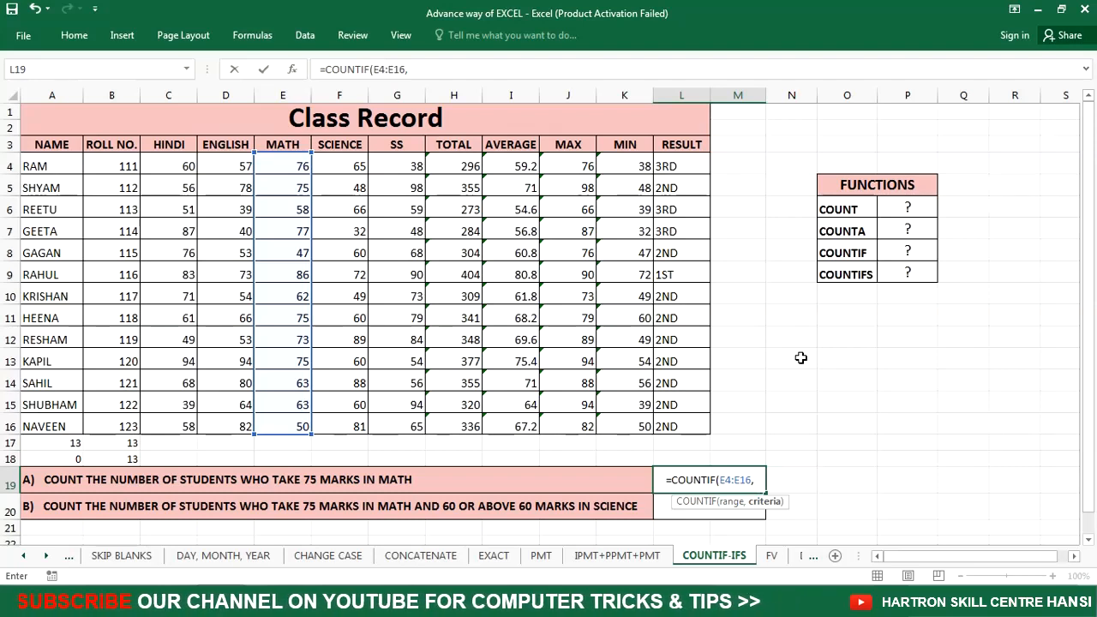
{"action": "type", "text": "75"}
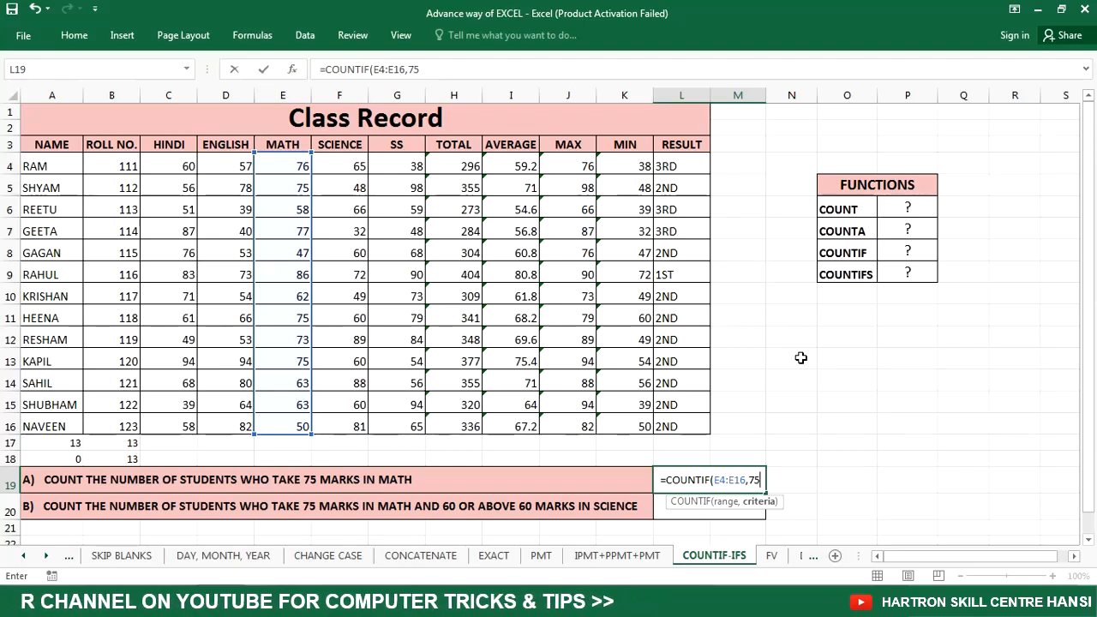
{"action": "type", "text": ")"}
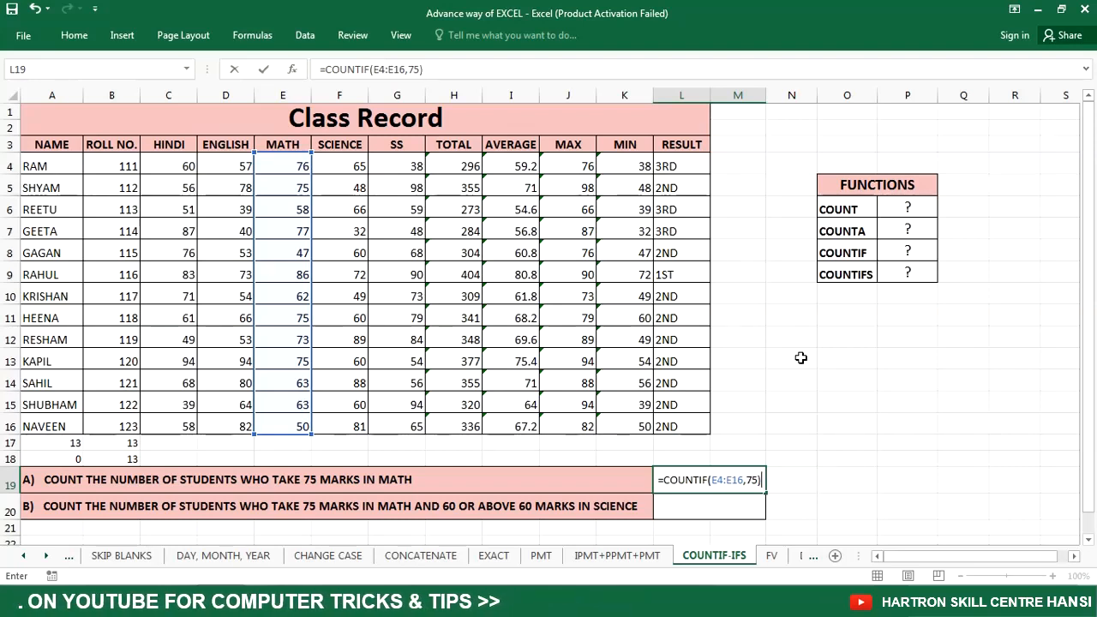
{"action": "key", "text": "Return"}
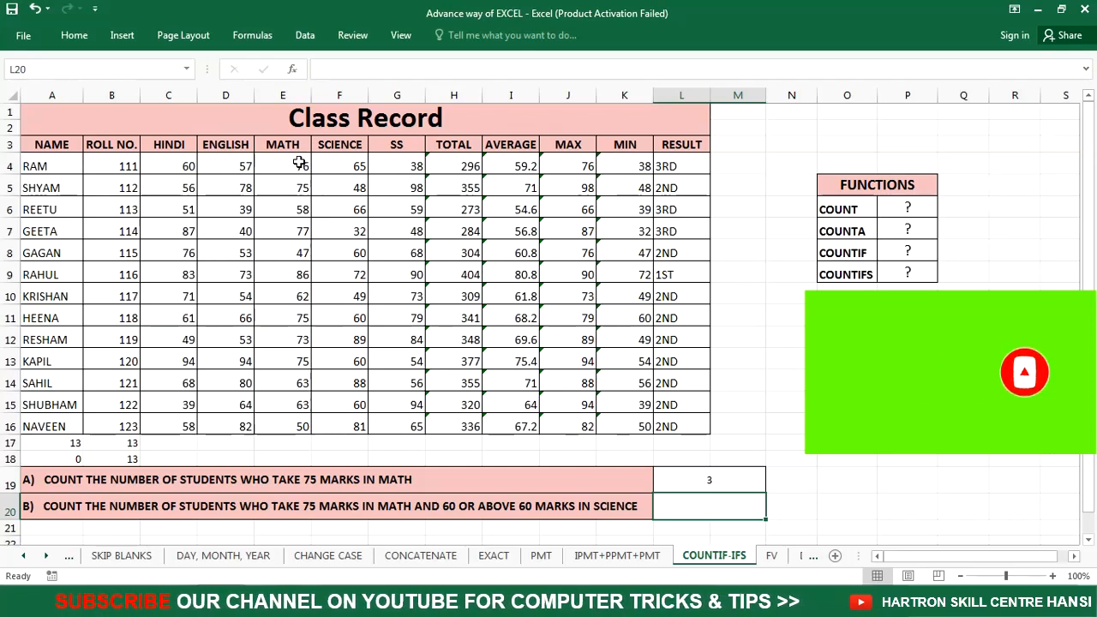
{"action": "left_click_drag", "start_coordinate": [293, 146], "coordinate": [270, 424]}
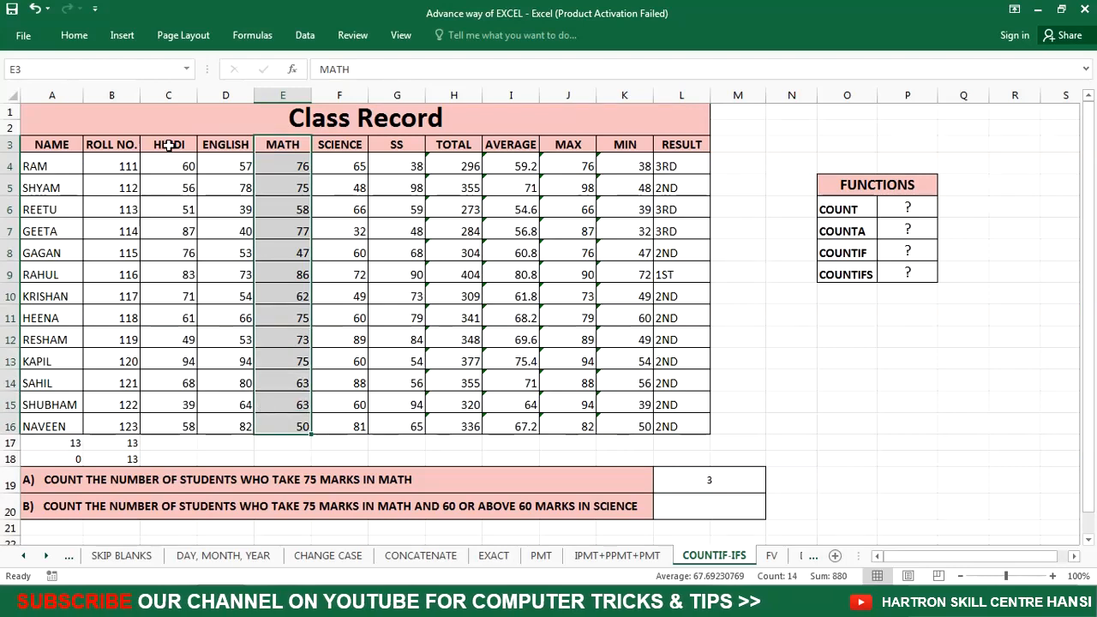
Preview an Equal To highlight rule for 75 with Light Red Fill with Dark Red Text on the MATH column, without applying it.
{"action": "left_click", "coordinate": [73, 36]}
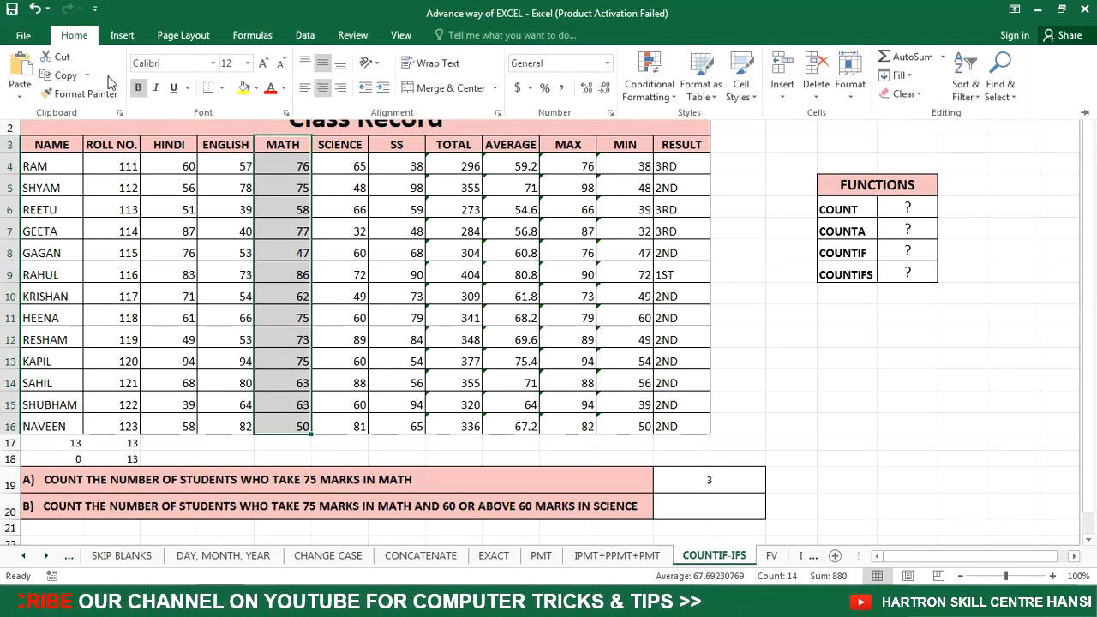
{"action": "left_click", "coordinate": [650, 96]}
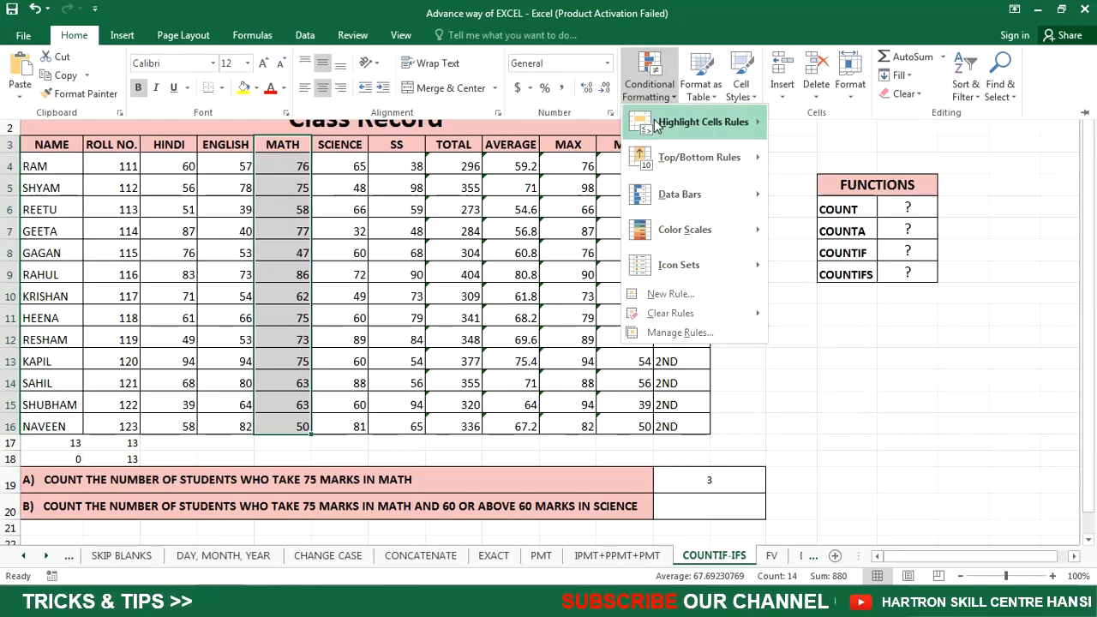
{"action": "mouse_move", "coordinate": [656, 125]}
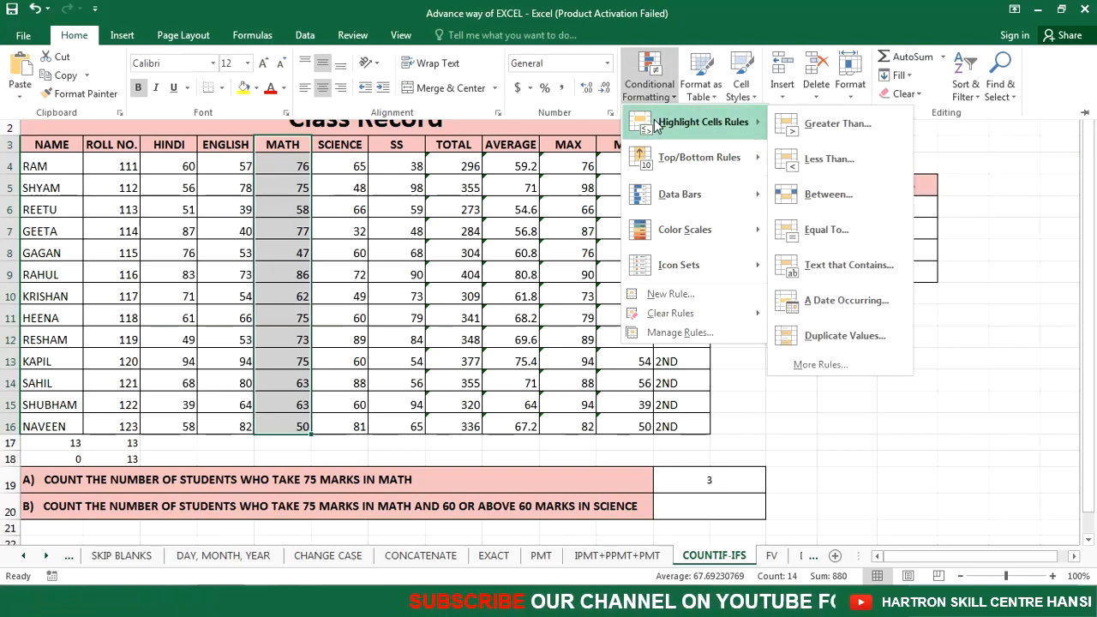
{"action": "left_click", "coordinate": [833, 228]}
{"action": "type", "text": "7"}
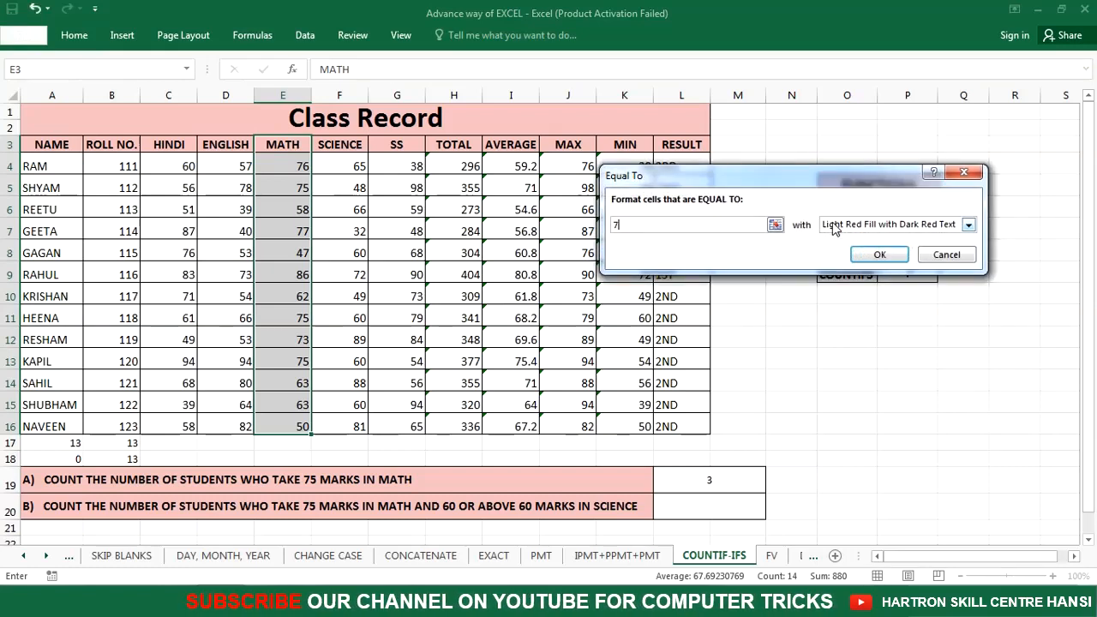
{"action": "type", "text": "5"}
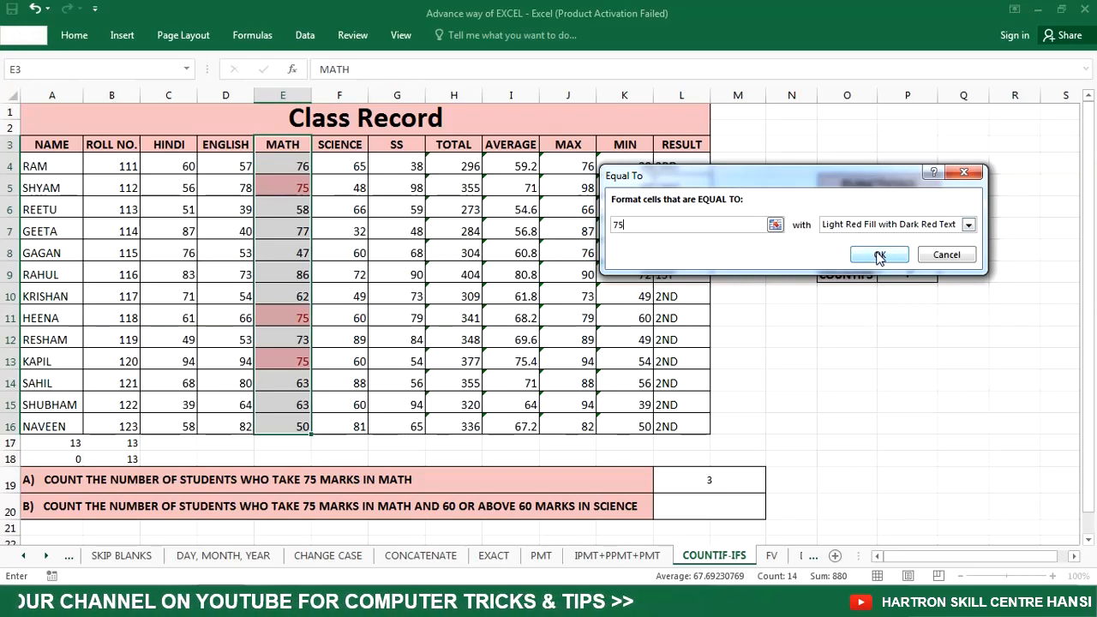
{"action": "left_click", "coordinate": [943, 255]}
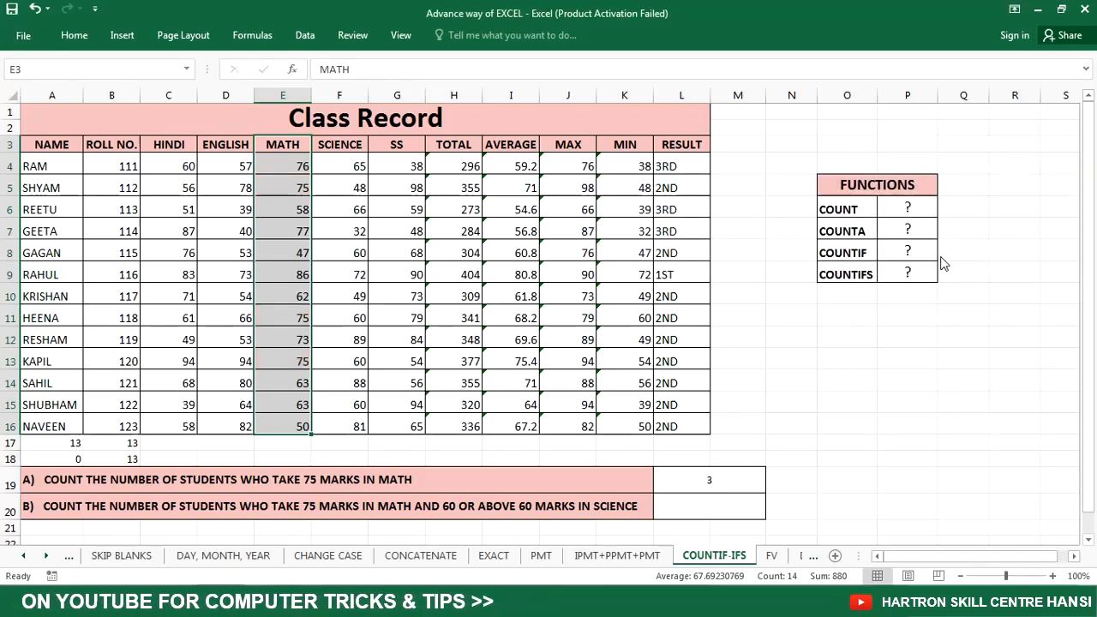
Start a COUNTIFS formula in cell L20 for question B, with the MATH marks E4:E16 as first range and 75 as its criterion.
{"action": "left_click", "coordinate": [717, 485]}
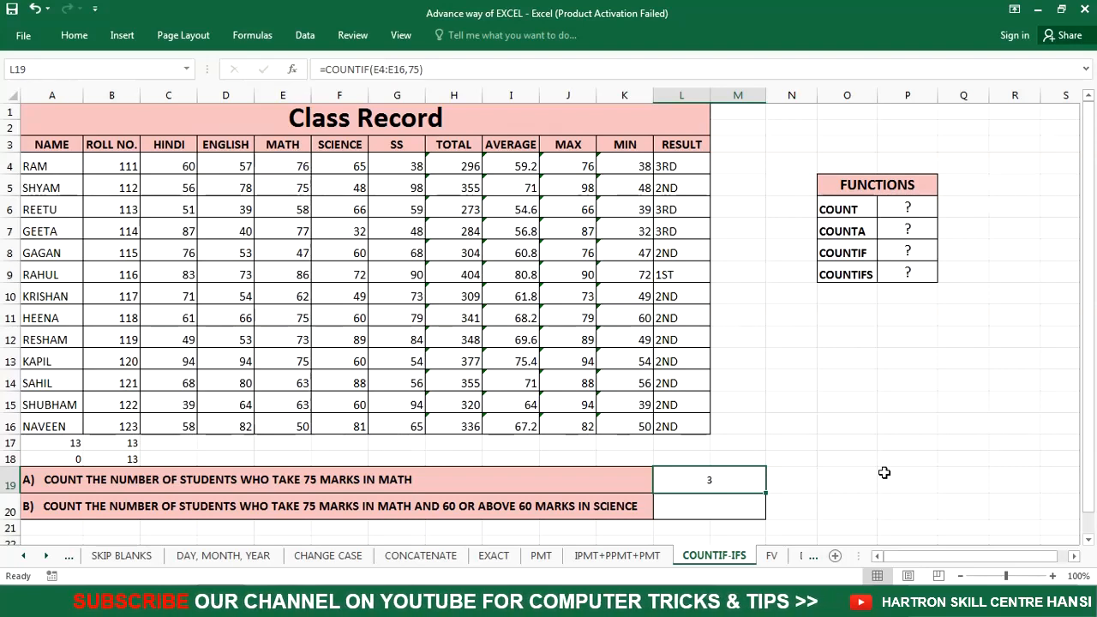
{"action": "key", "text": "Down"}
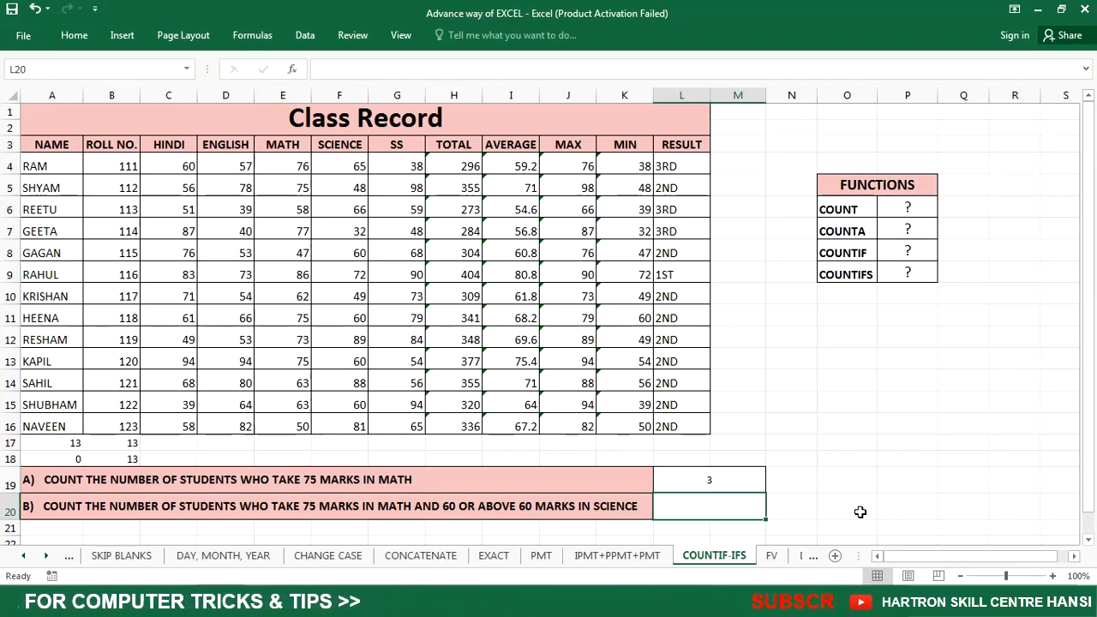
{"action": "type", "text": "=count"}
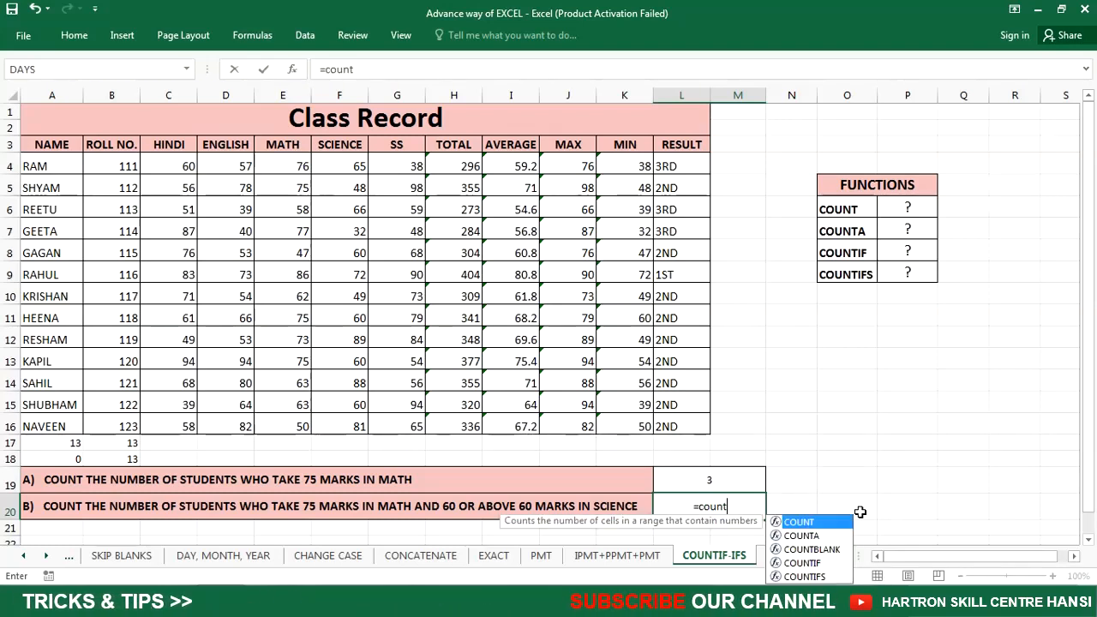
{"action": "type", "text": "ifs"}
{"action": "key", "text": "Tab"}
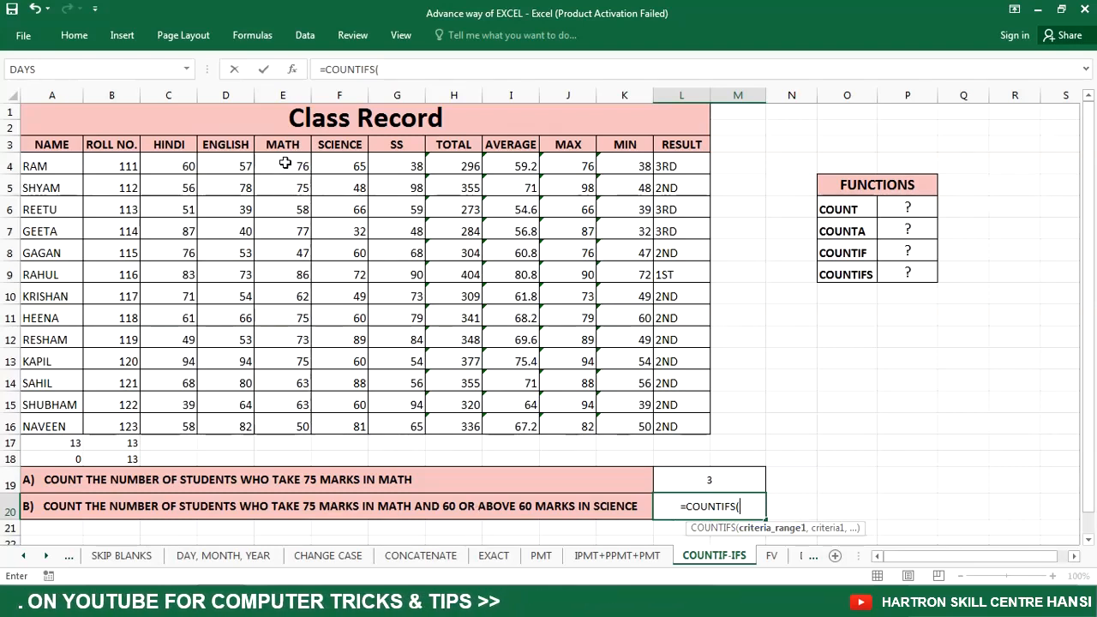
{"action": "left_click_drag", "start_coordinate": [284, 163], "coordinate": [276, 426]}
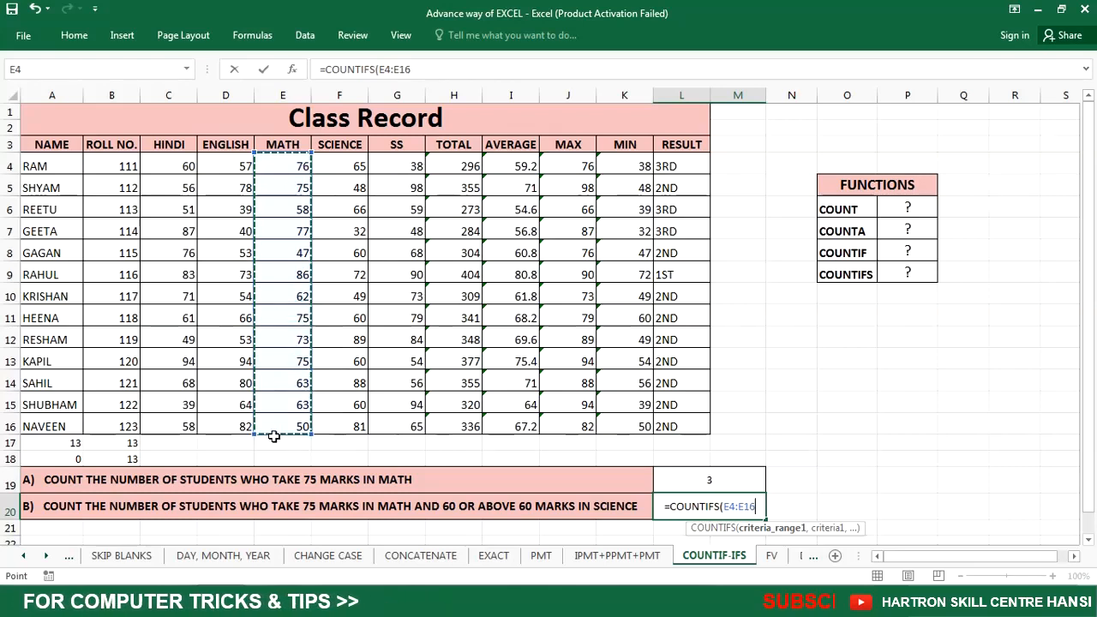
{"action": "type", "text": ","}
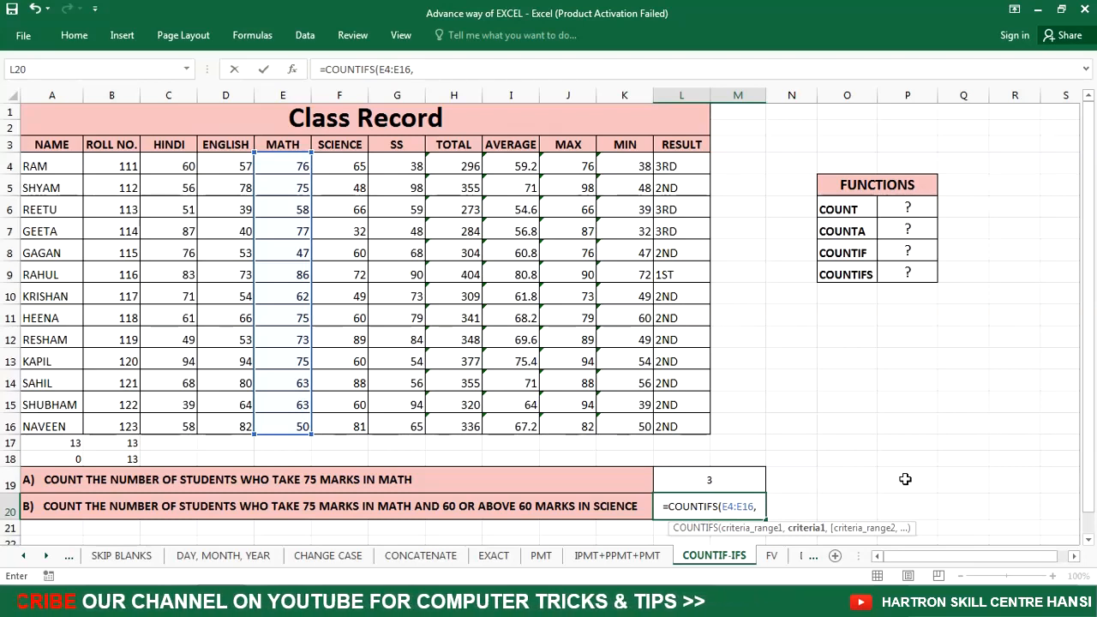
{"action": "type", "text": "75"}
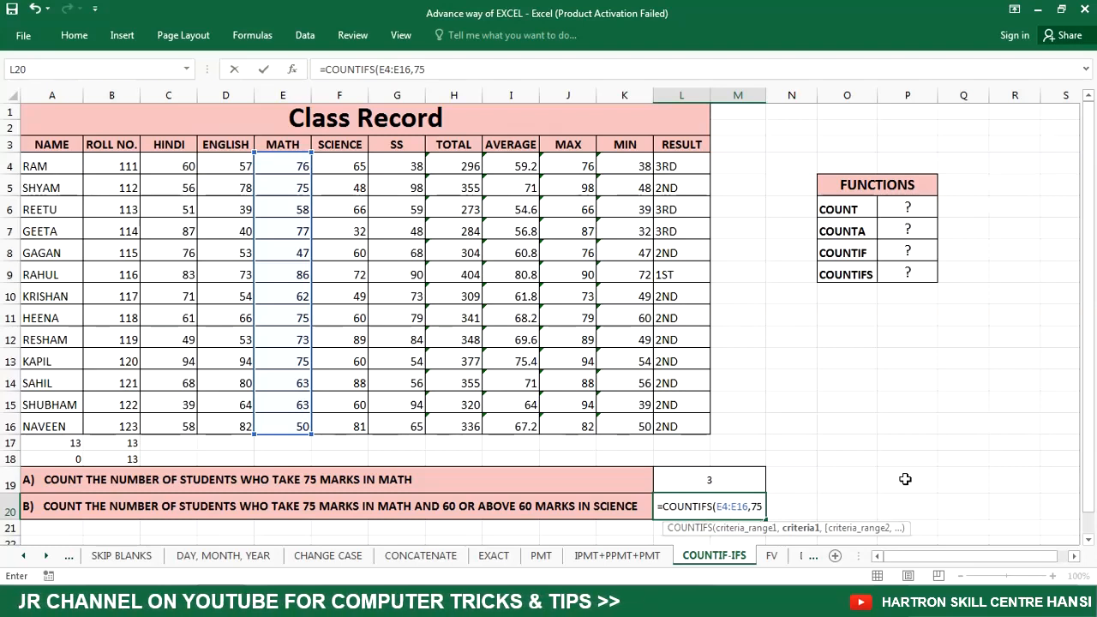
Complete the COUNTIFS formula in L20 with the SCIENCE marks F4:F16 as second range and ">=60" as its criterion.
{"action": "type", "text": ","}
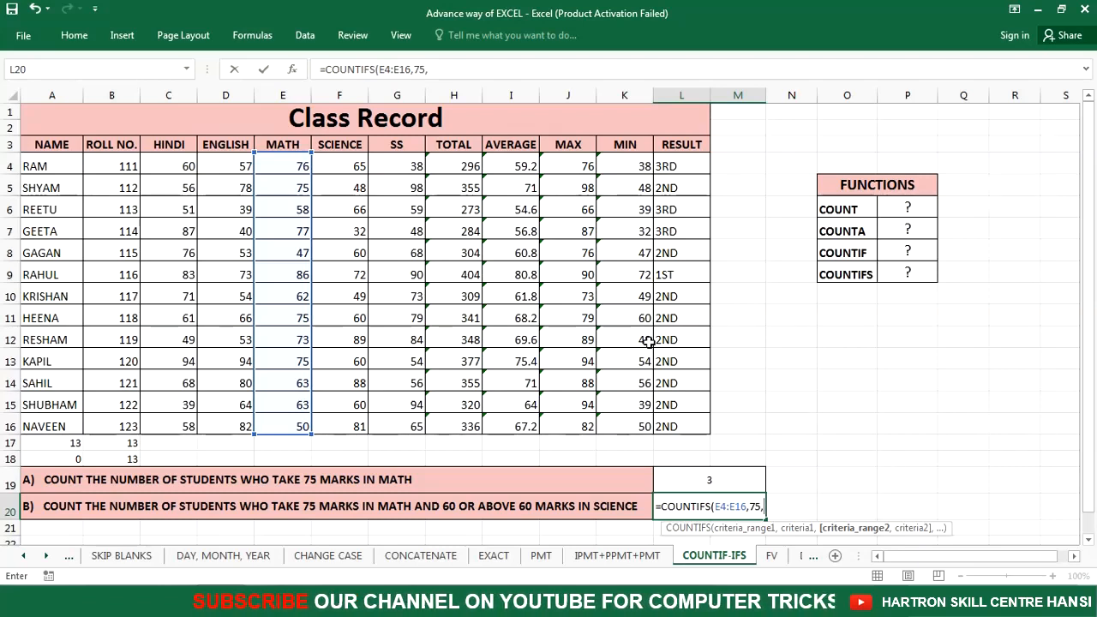
{"action": "left_click_drag", "start_coordinate": [353, 168], "coordinate": [343, 424]}
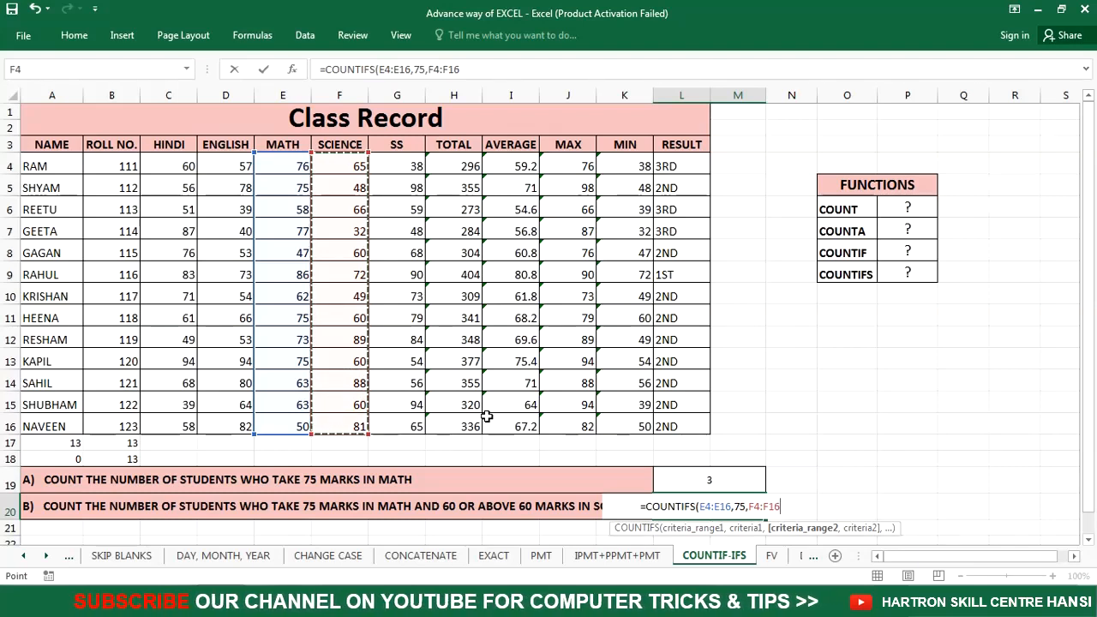
{"action": "type", "text": ","}
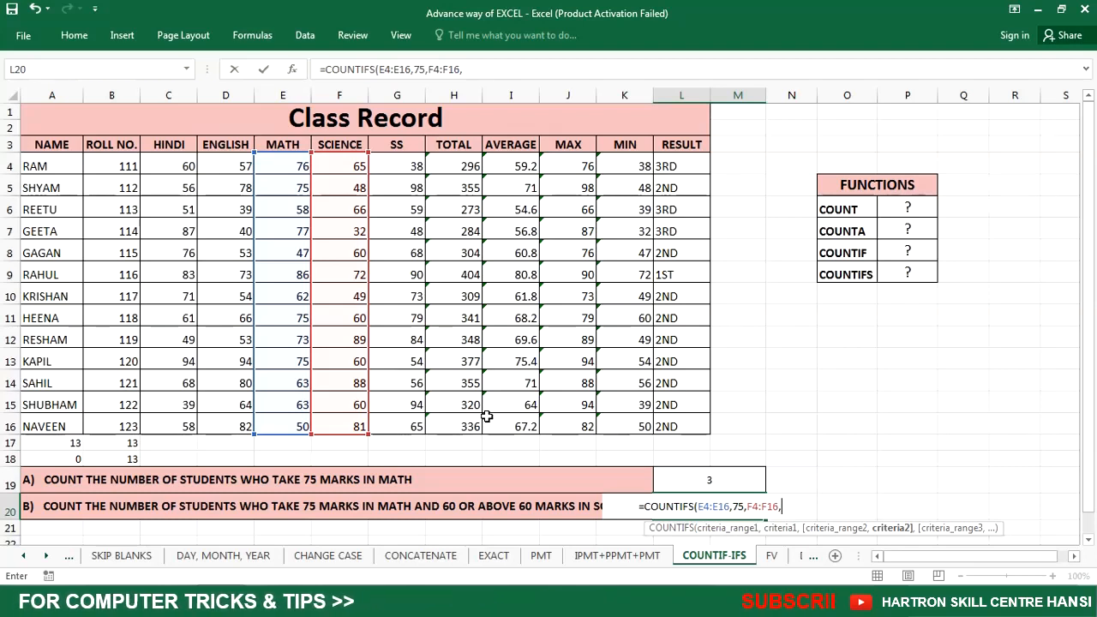
{"action": "type", "text": "\""}
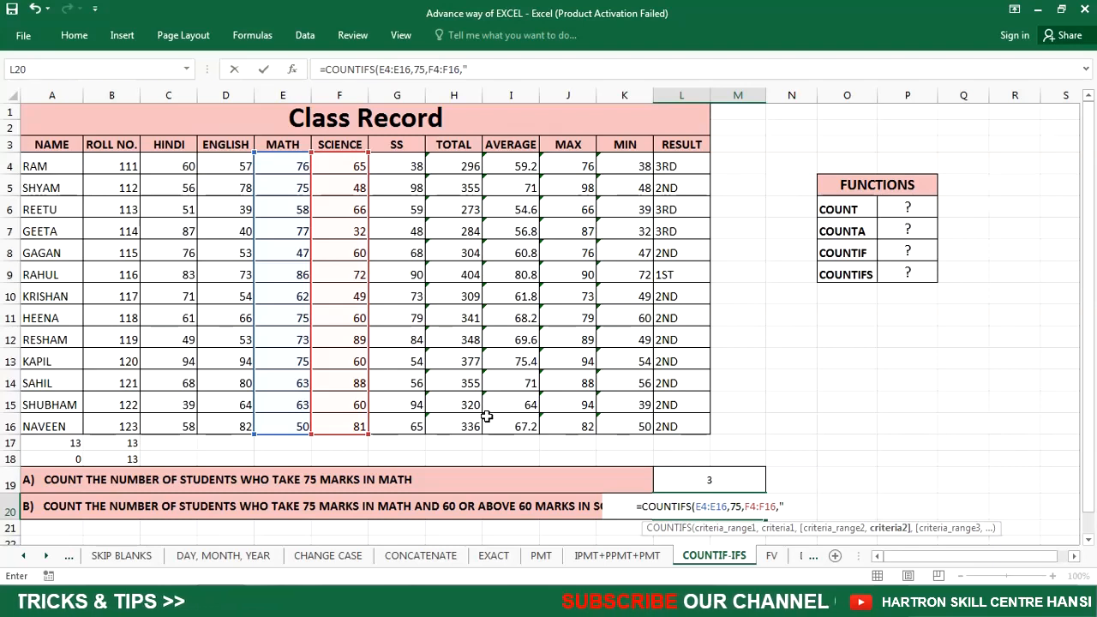
{"action": "type", "text": ">"}
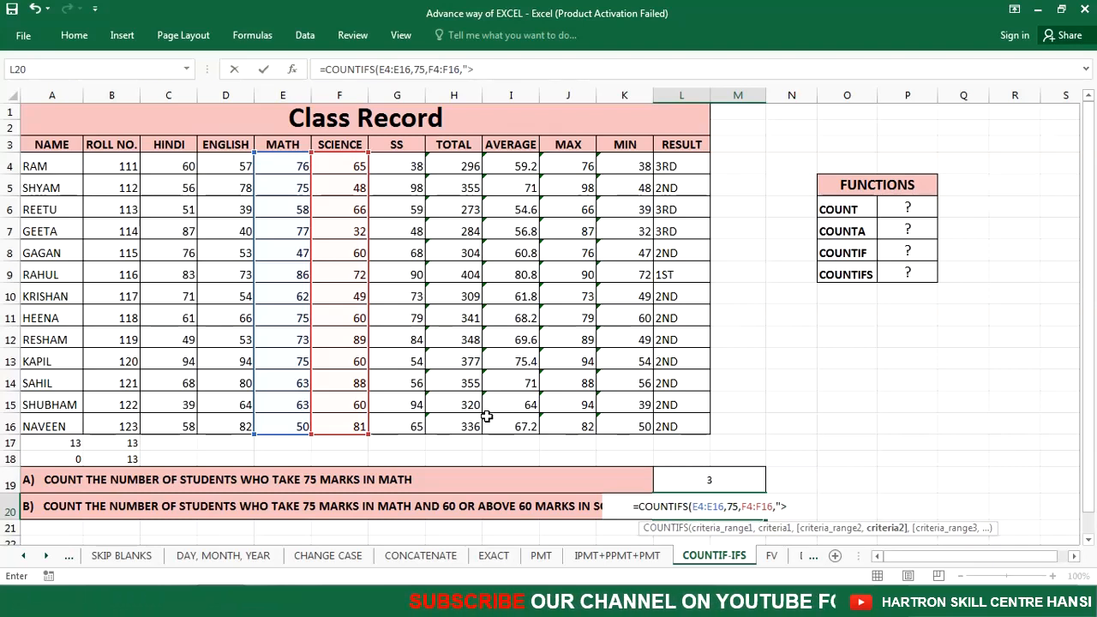
{"action": "type", "text": "=60"}
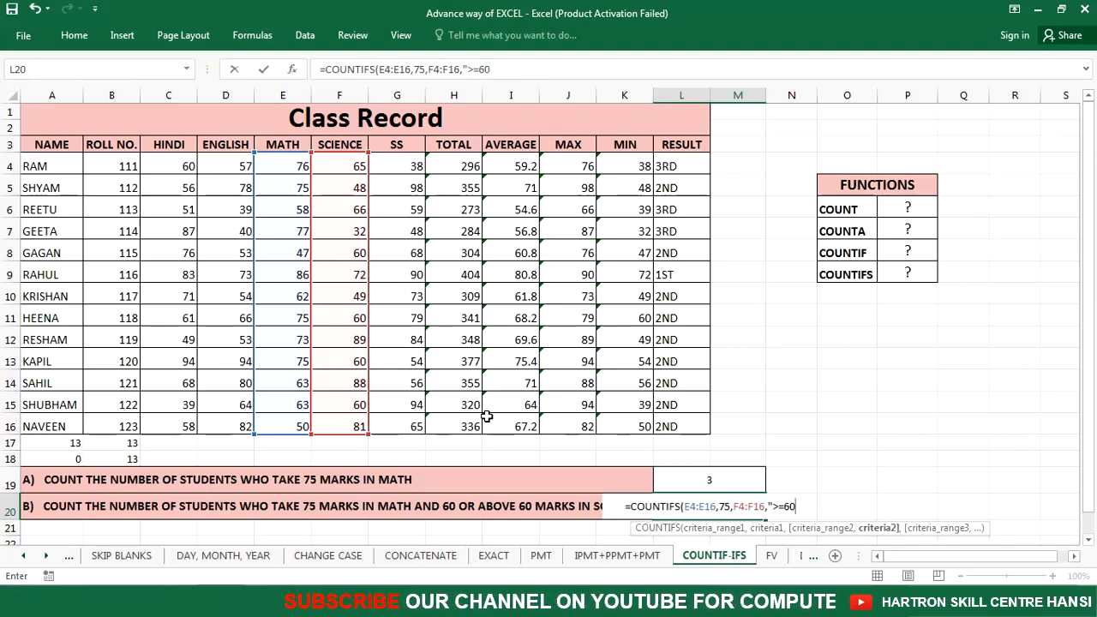
{"action": "type", "text": "\""}
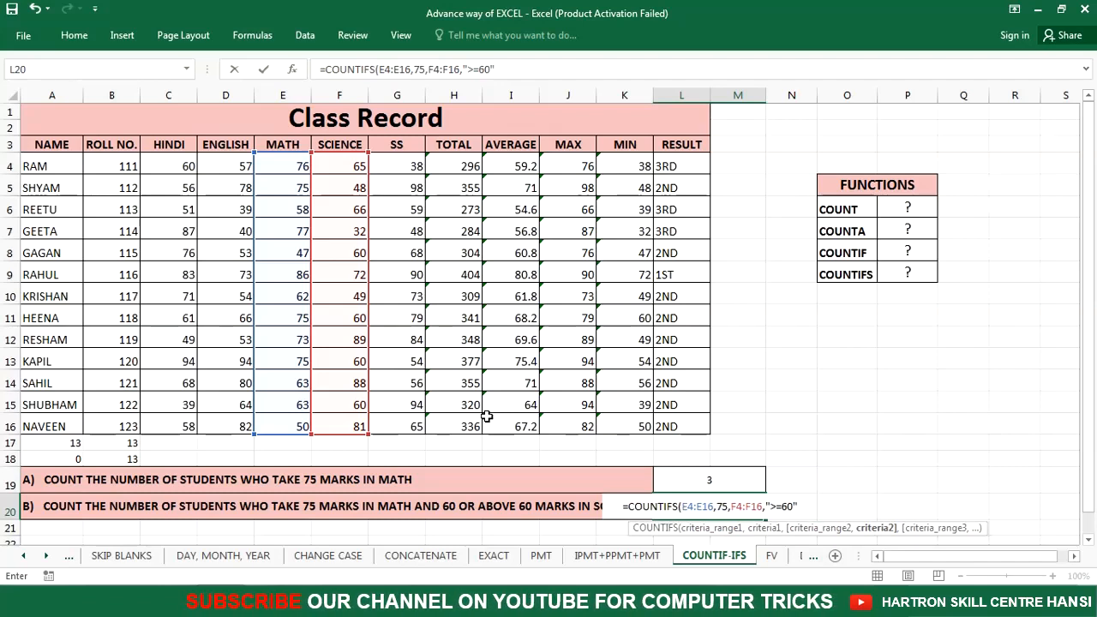
{"action": "type", "text": ")"}
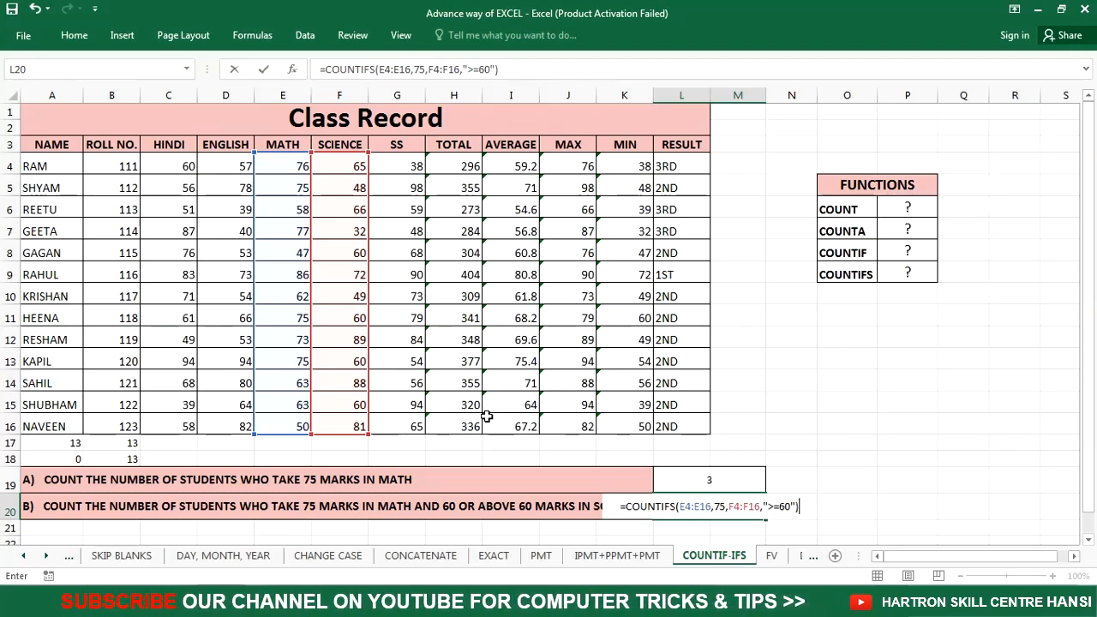
{"action": "key", "text": "Return"}
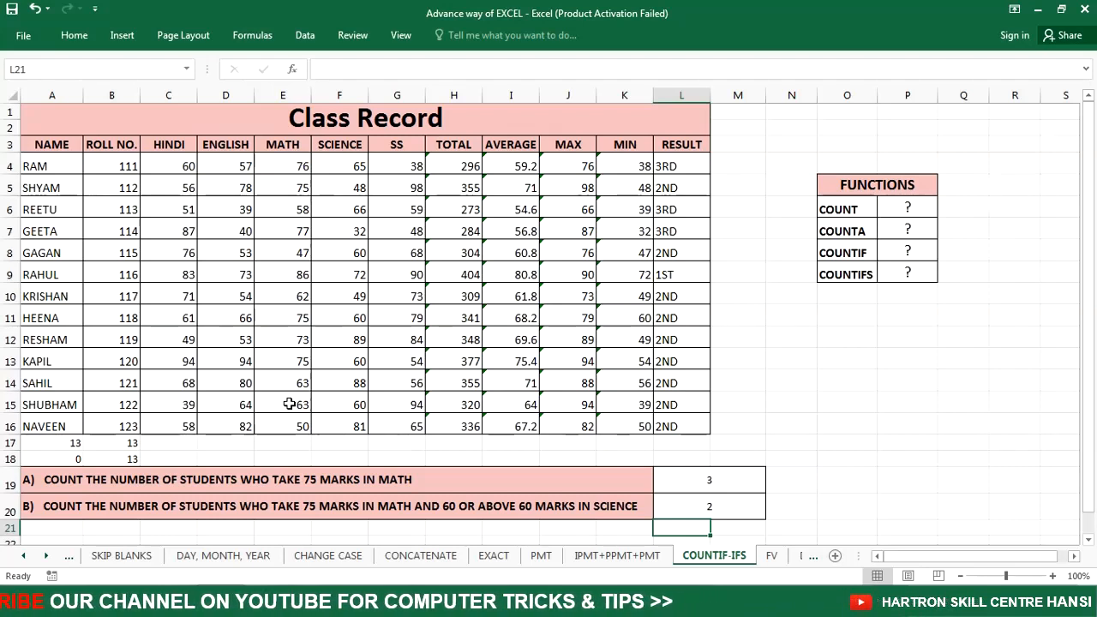
{"action": "left_click", "coordinate": [821, 358]}
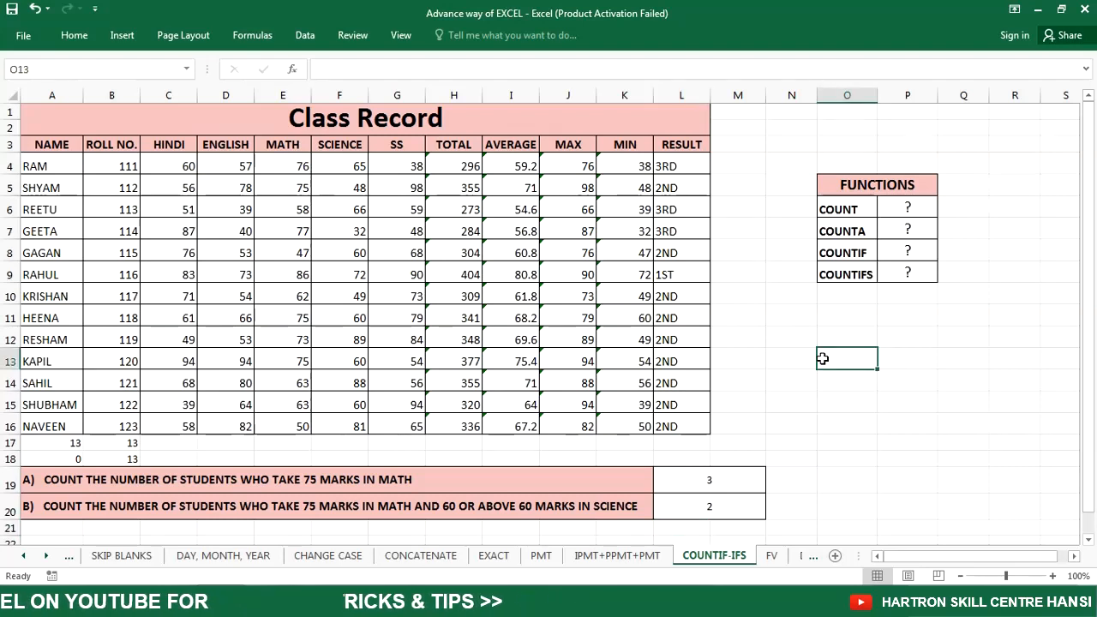